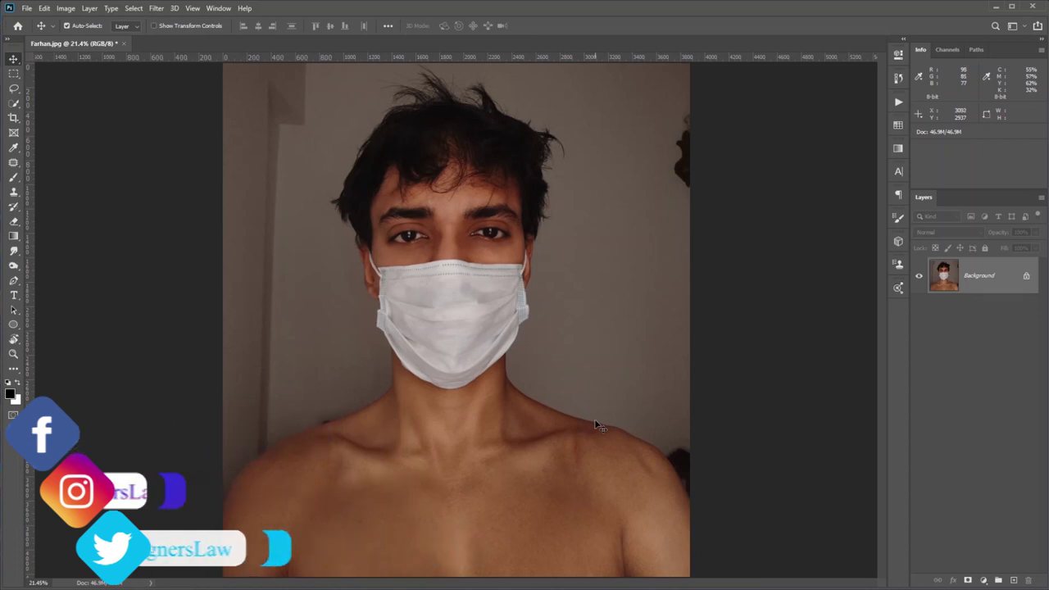
scroll(472, 324, up, 5)
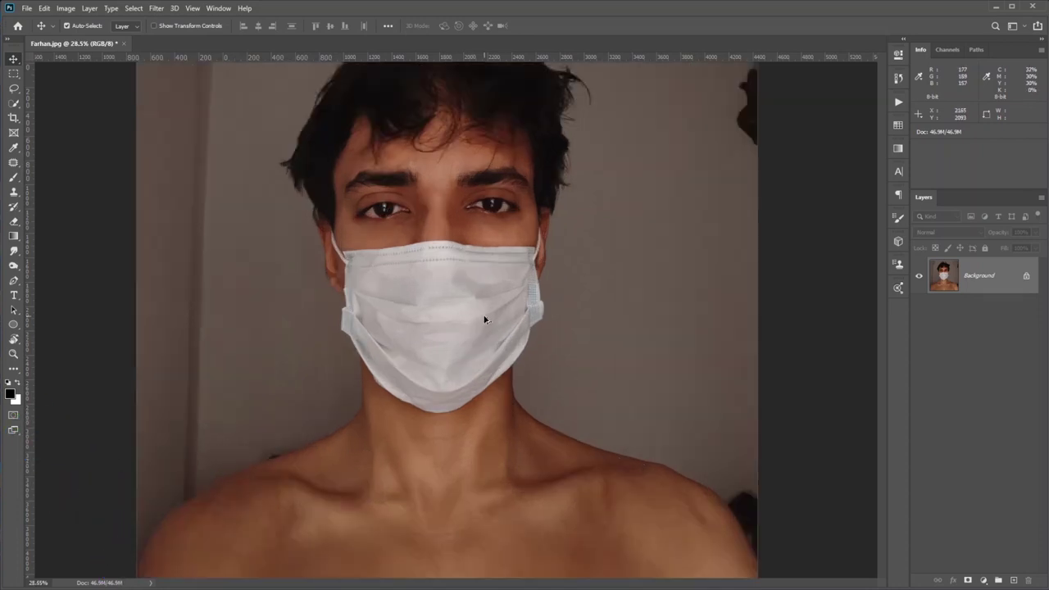
scroll(483, 344, up, 3)
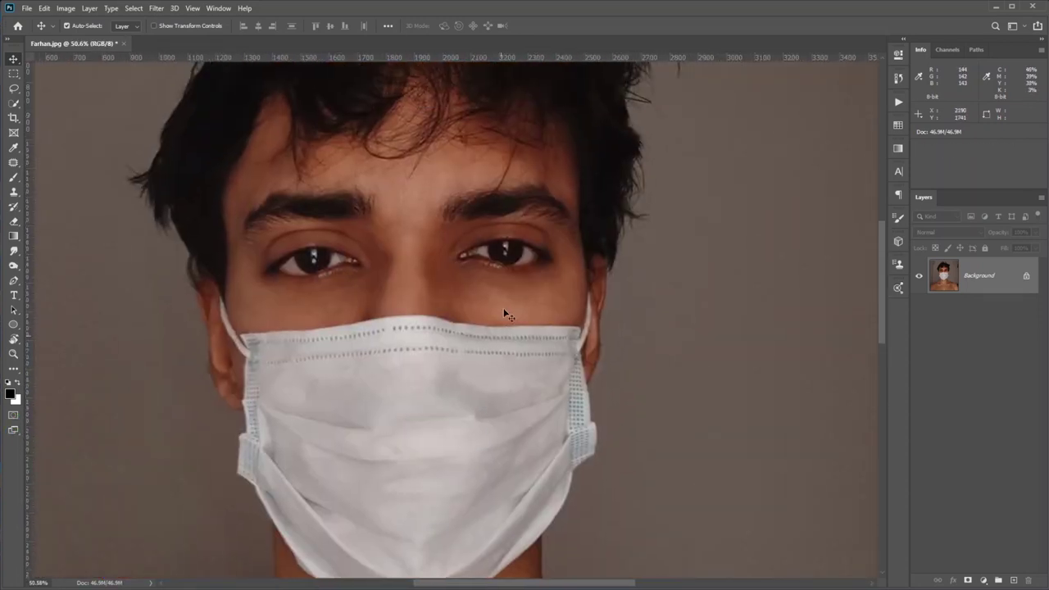
scroll(503, 311, up, 3)
drag(542, 326, 438, 368)
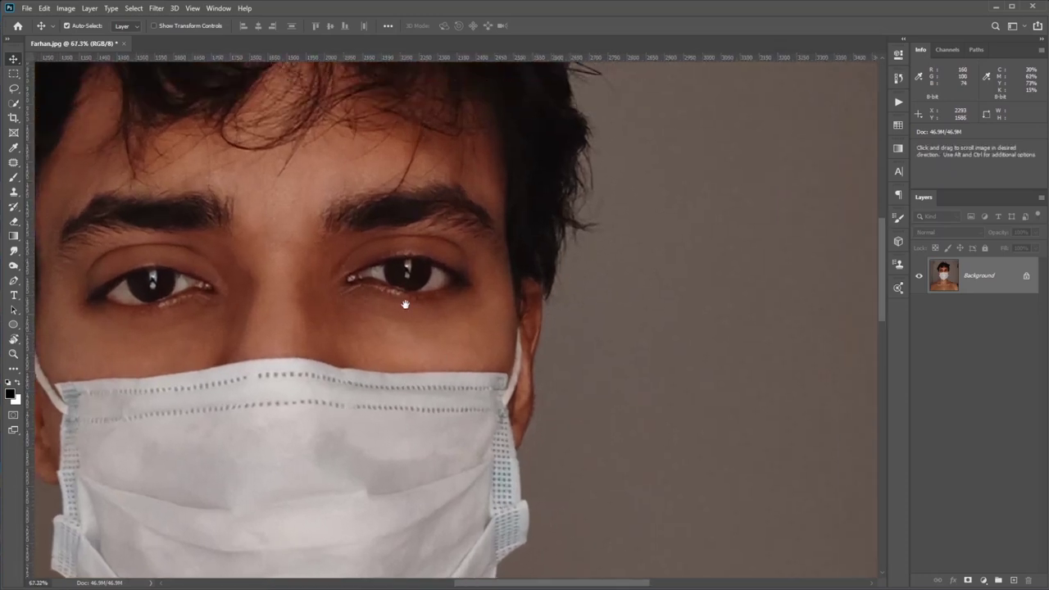
drag(394, 291, 526, 340)
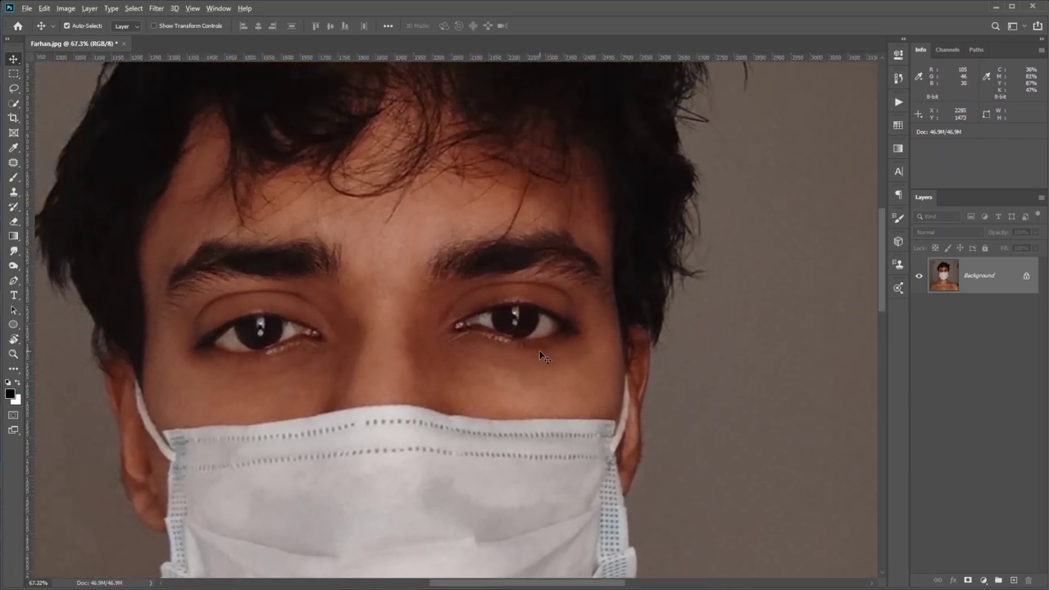
scroll(545, 354, down, 4)
scroll(541, 357, down, 3)
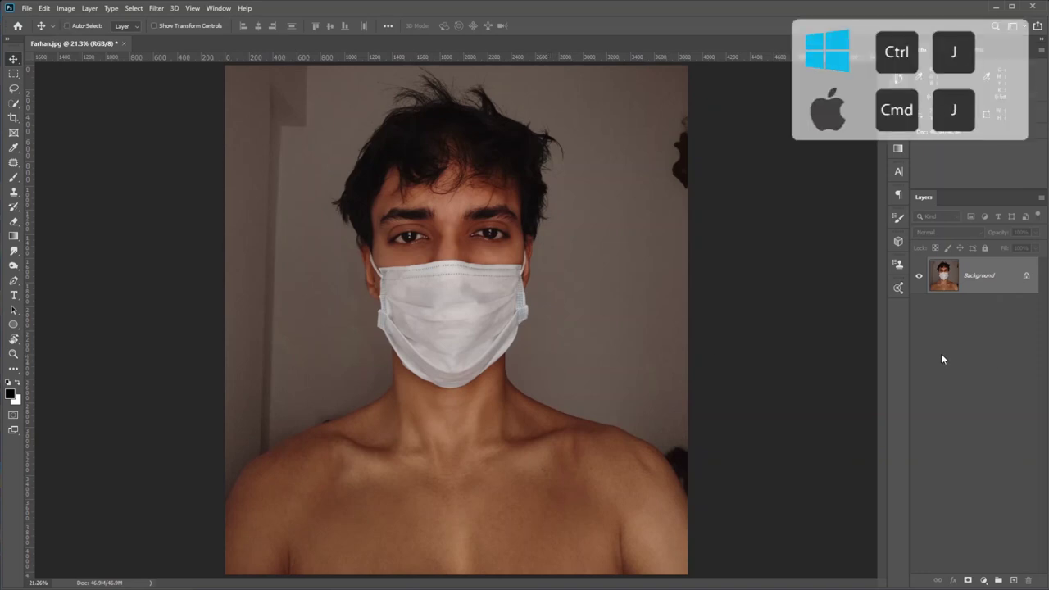
Duplicate the Background layer and enter Select and Mask with the On Black view at 71% opacity
key(ctrl+j)
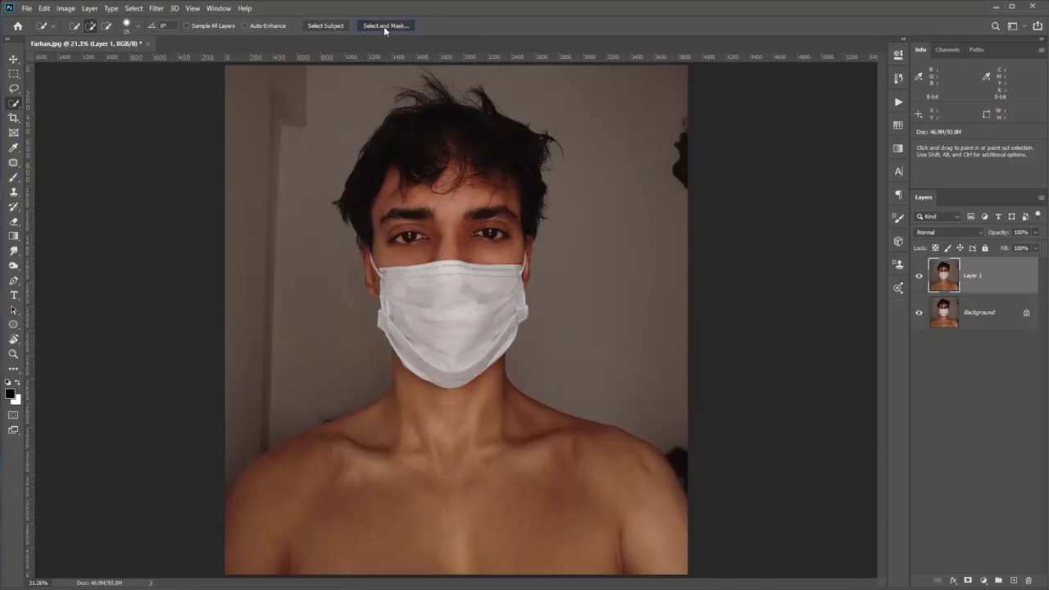
click(384, 26)
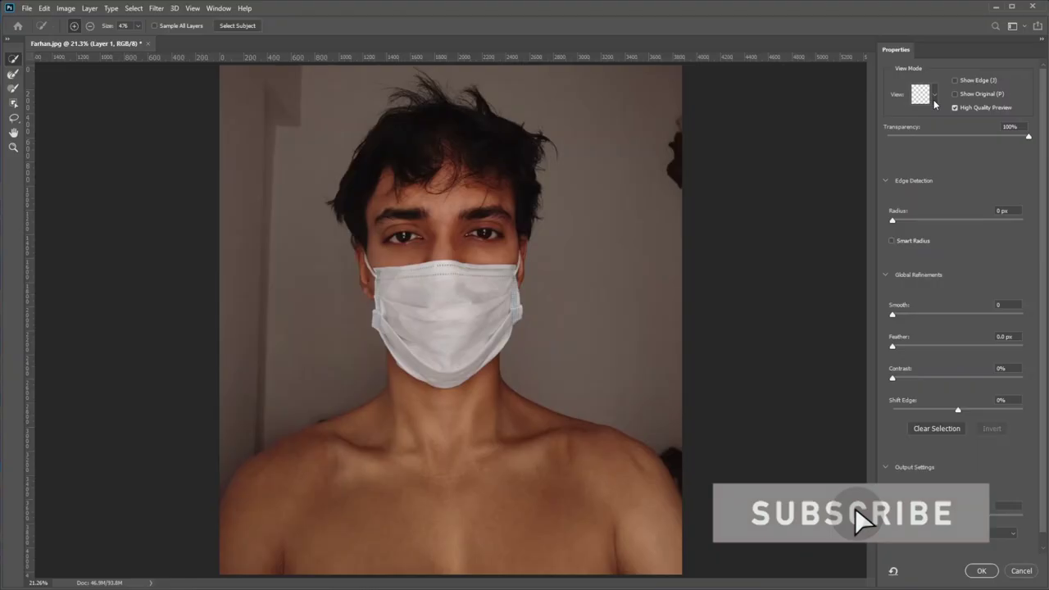
click(931, 97)
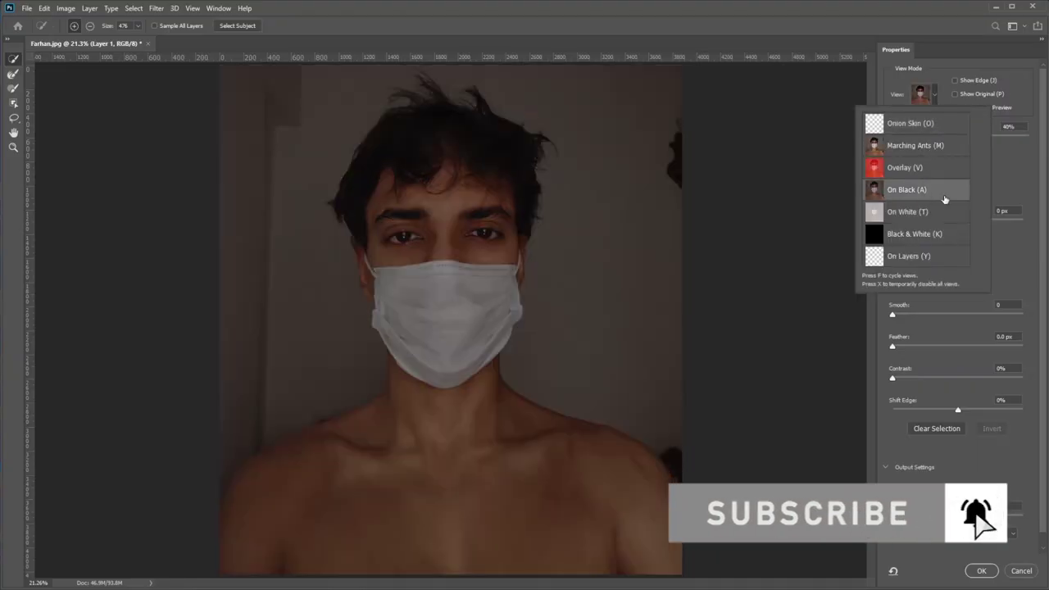
click(941, 193)
drag(944, 141, 987, 138)
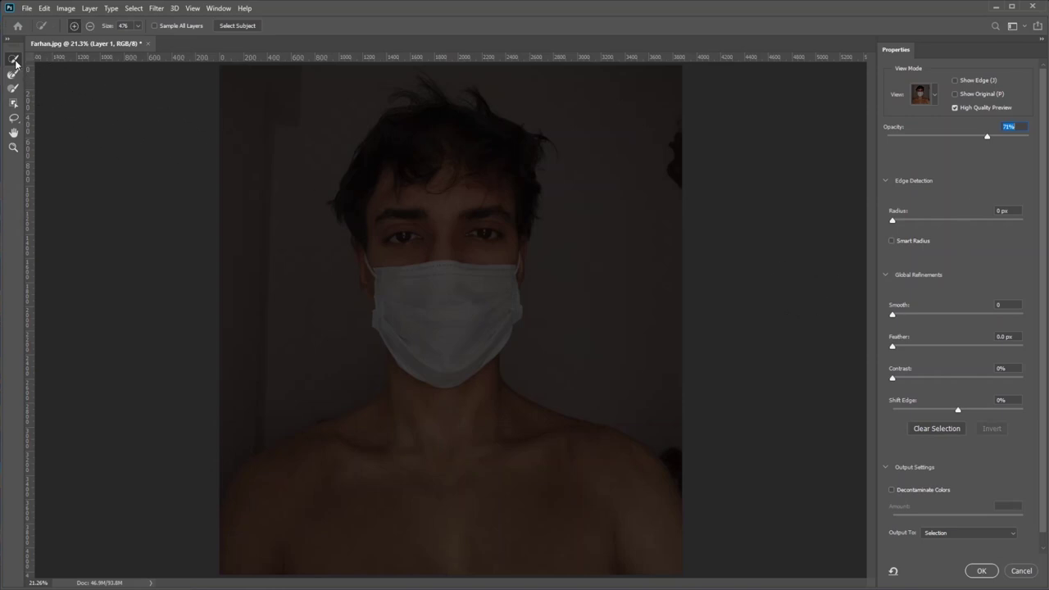
Quick-select the man's body, face mask and head, subtract the spill beside his shoulder, and set the preview opacity to 75%
drag(417, 494, 502, 488)
drag(986, 137, 994, 137)
drag(447, 337, 447, 168)
drag(258, 493, 245, 495)
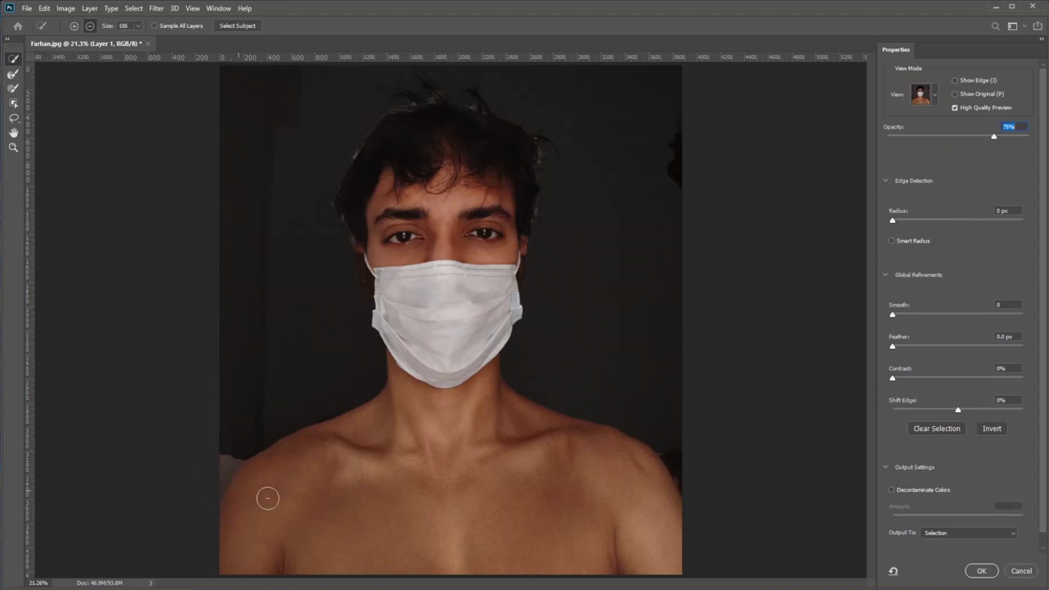
drag(225, 445, 206, 488)
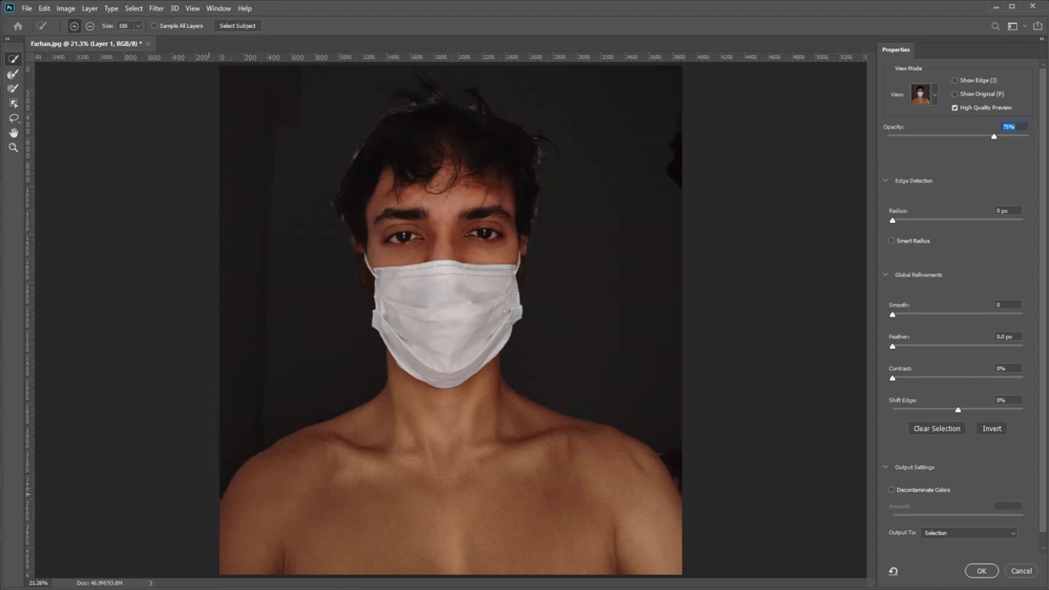
Refine the selection around the hair outline with the Refine Edge Brush, covering both sides and the loose strands on top
scroll(407, 291, up, 2)
key(ctrl+plus)
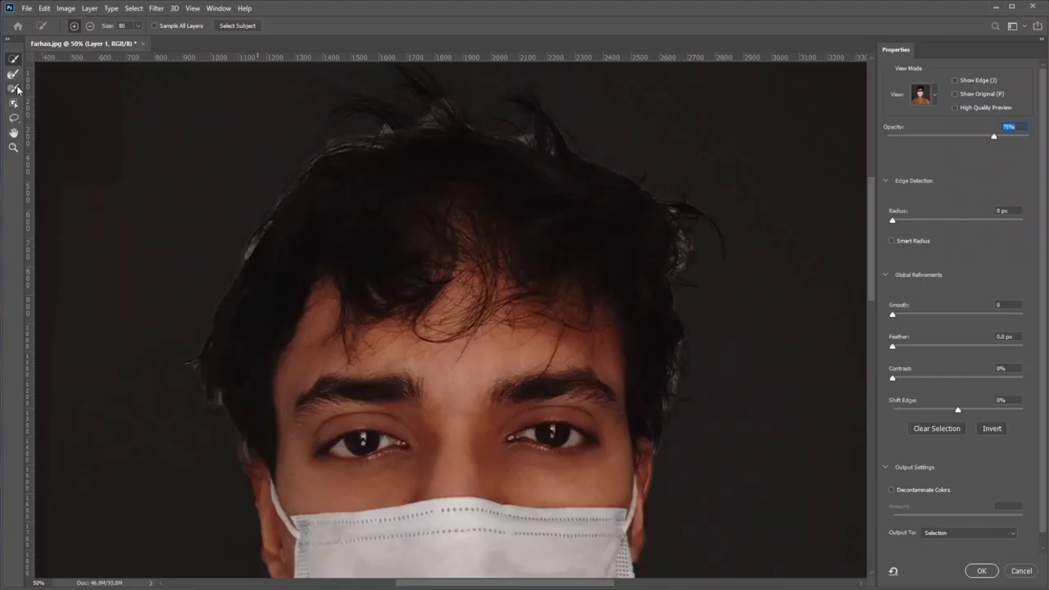
click(13, 75)
mouse_move(203, 385)
mouse_down()
mouse_move(190, 361)
mouse_move(208, 336)
mouse_up()
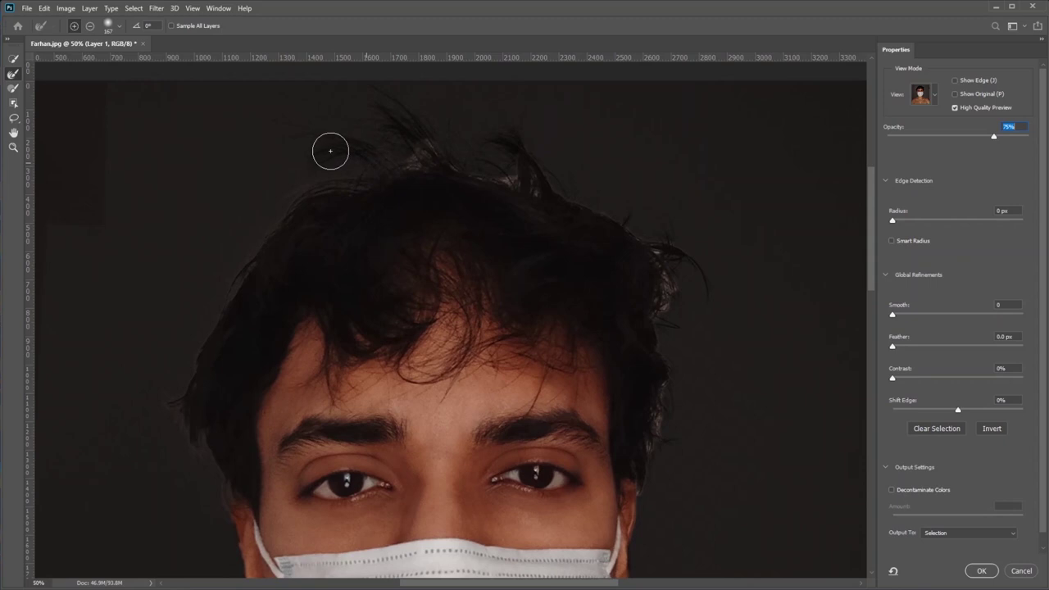
mouse_move(330, 151)
mouse_down()
mouse_move(410, 160)
mouse_move(396, 124)
mouse_move(414, 127)
mouse_move(440, 165)
mouse_move(526, 185)
mouse_up()
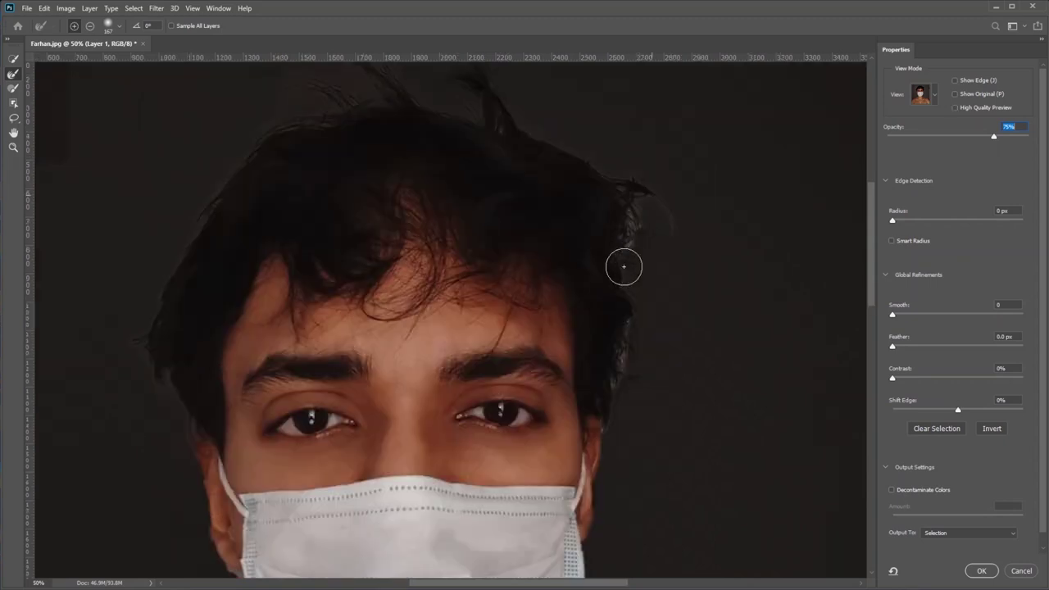
mouse_move(625, 268)
mouse_down()
mouse_move(630, 365)
mouse_move(618, 423)
mouse_up()
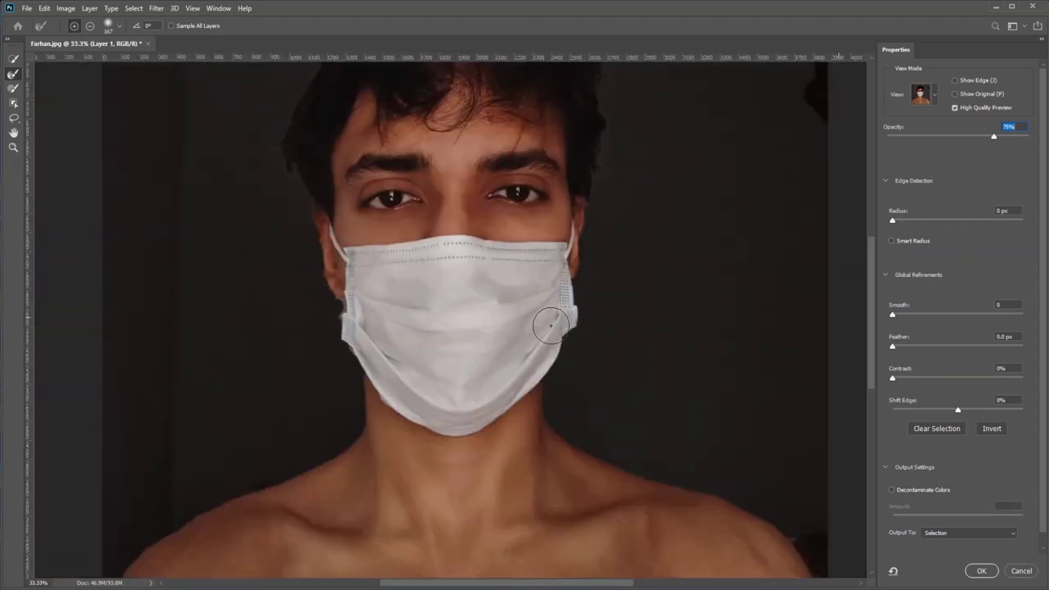
Output the selection as New Layer with Layer Mask and hide the Background layer
key(ctrl+minus)
key(ctrl+minus)
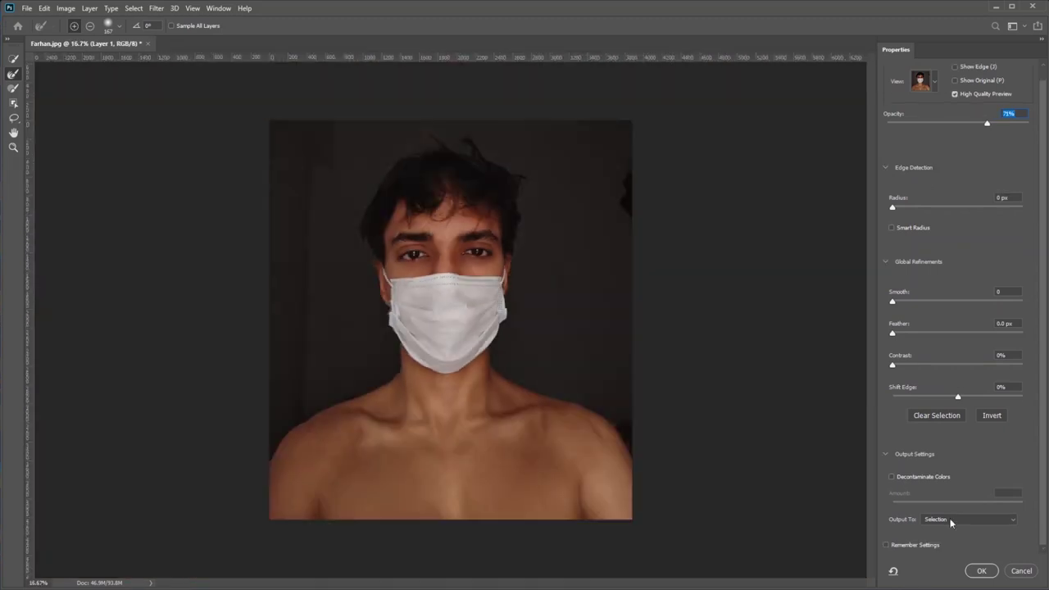
click(951, 521)
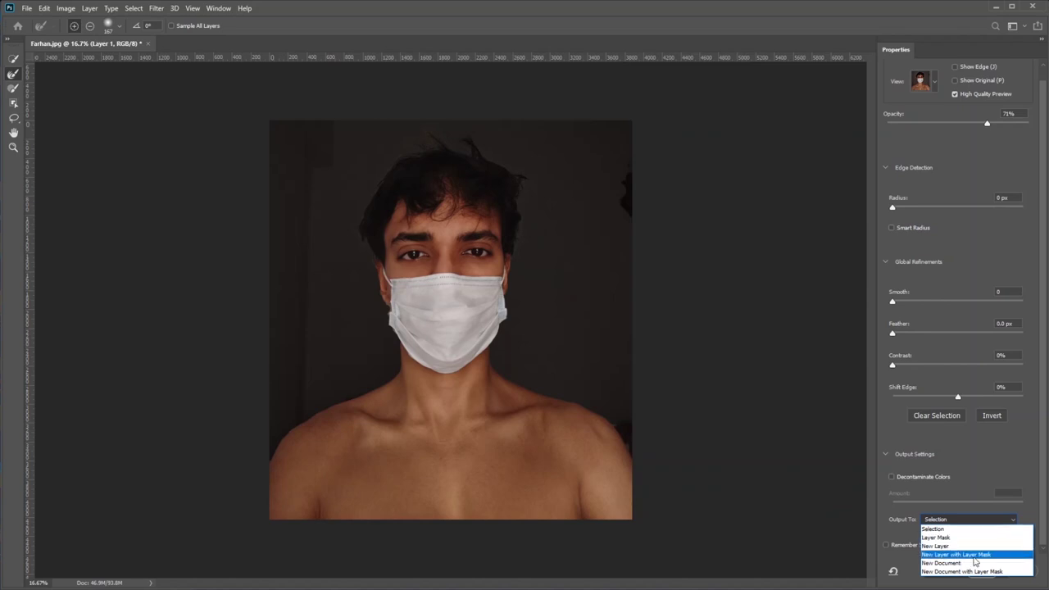
click(958, 555)
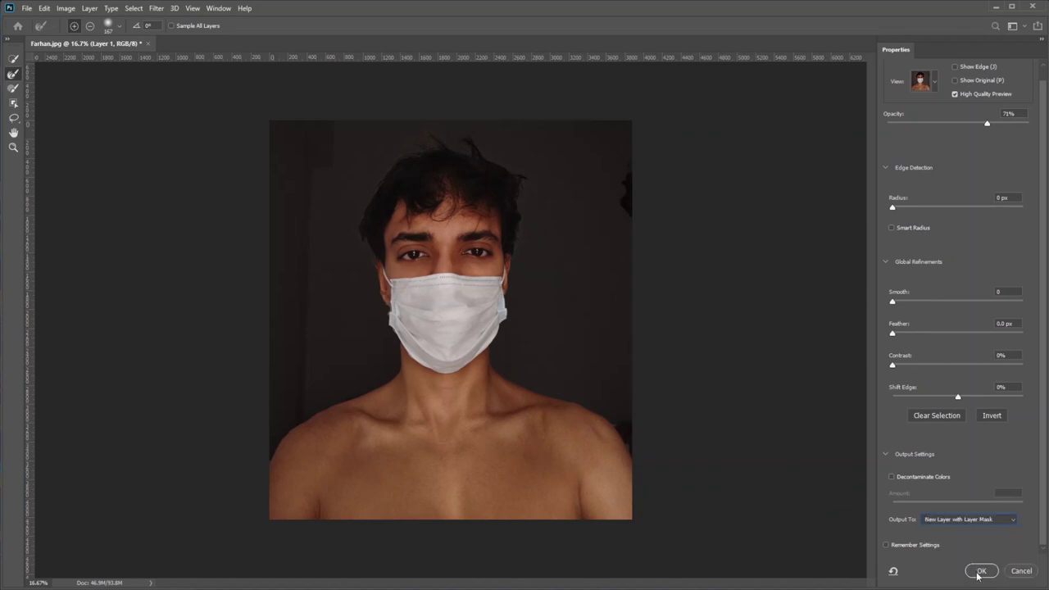
click(980, 571)
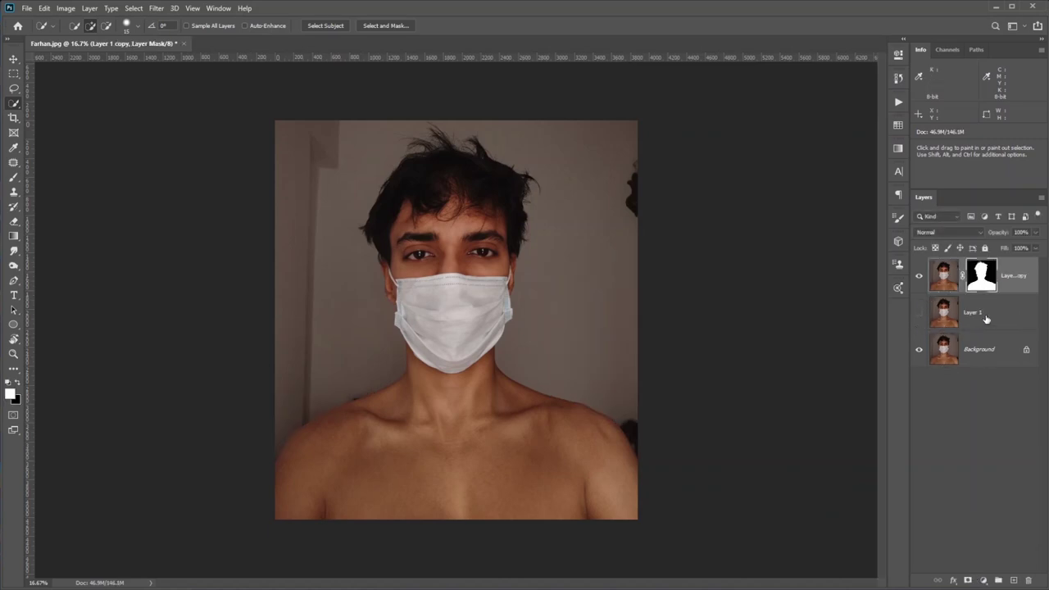
click(920, 349)
scroll(460, 338, up, 5)
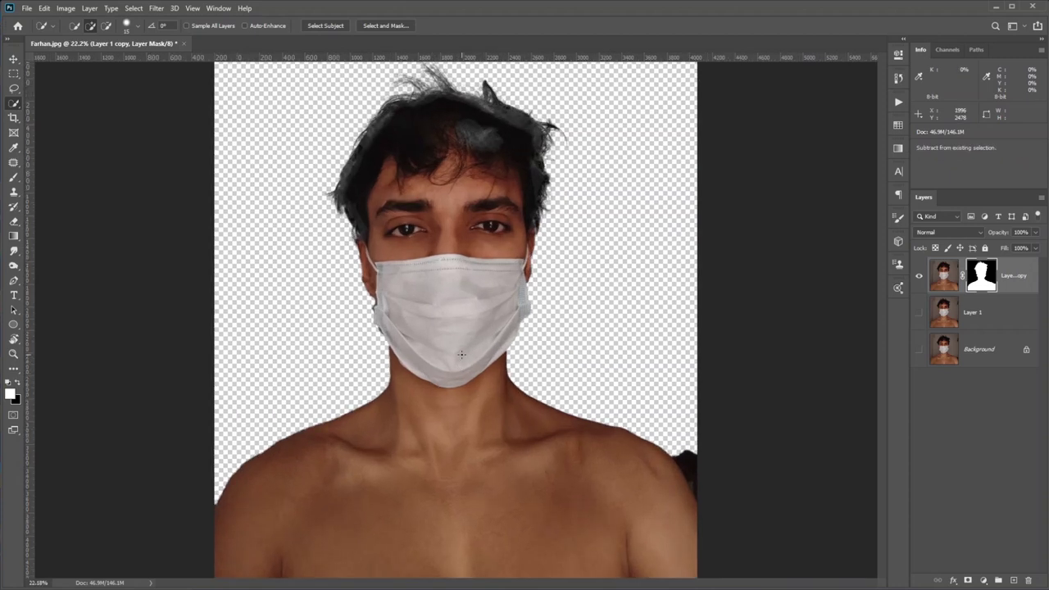
Add a near-black Solid Color fill layer and place it beneath the masked portrait layer
click(986, 580)
click(984, 378)
drag(752, 366, 683, 406)
click(942, 267)
drag(999, 291, 999, 327)
Paint black on the portrait's layer mask to remove leftover background between the earlobe and the face mask's edge
scroll(250, 444, up, 4)
scroll(634, 433, down, 4)
click(983, 277)
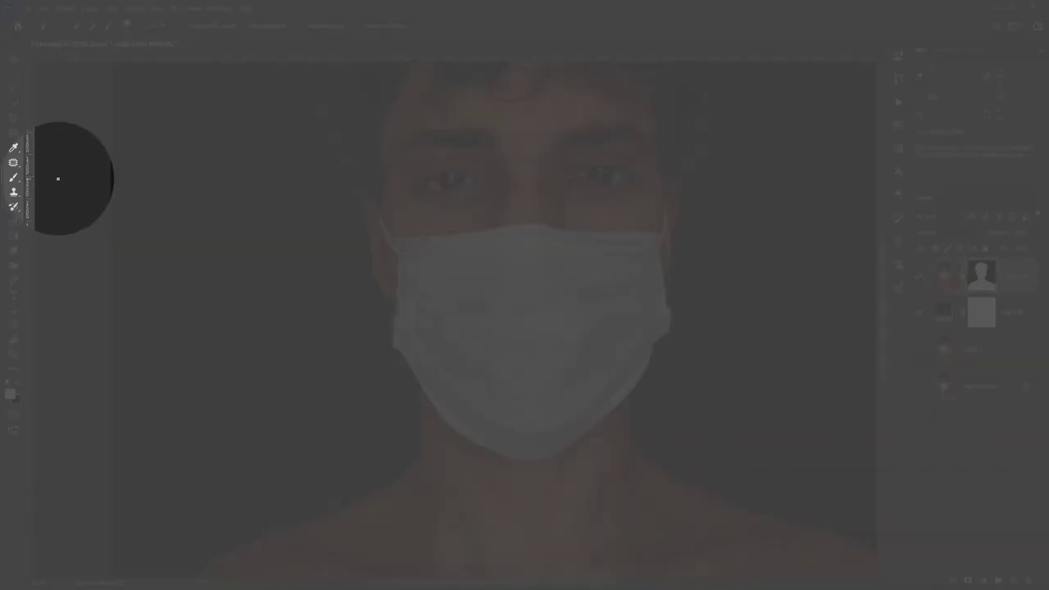
click(13, 181)
click(13, 183)
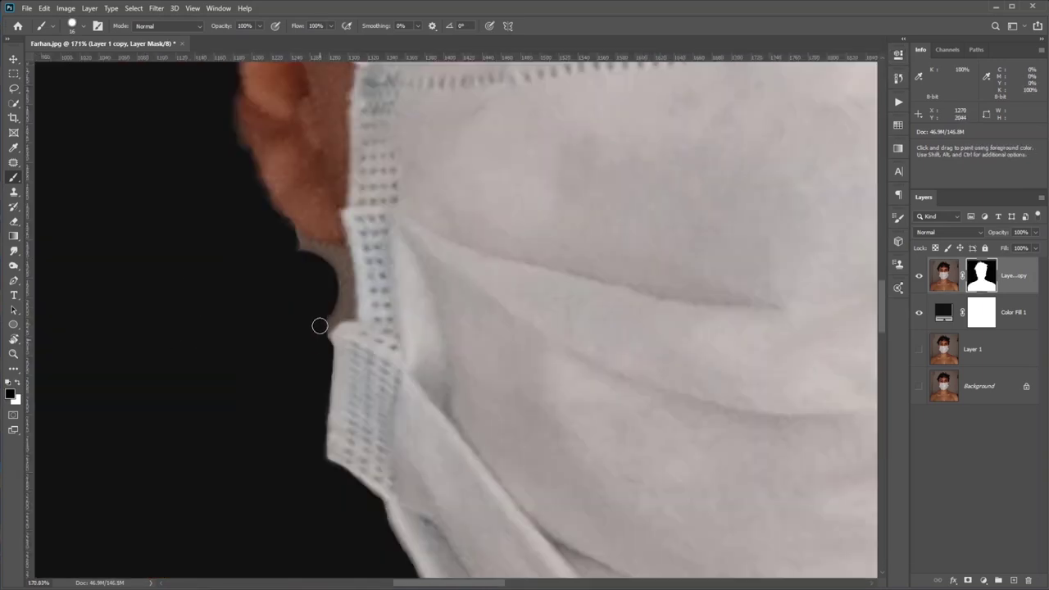
mouse_move(319, 326)
mouse_down()
mouse_move(342, 300)
mouse_move(342, 265)
mouse_move(343, 275)
mouse_up()
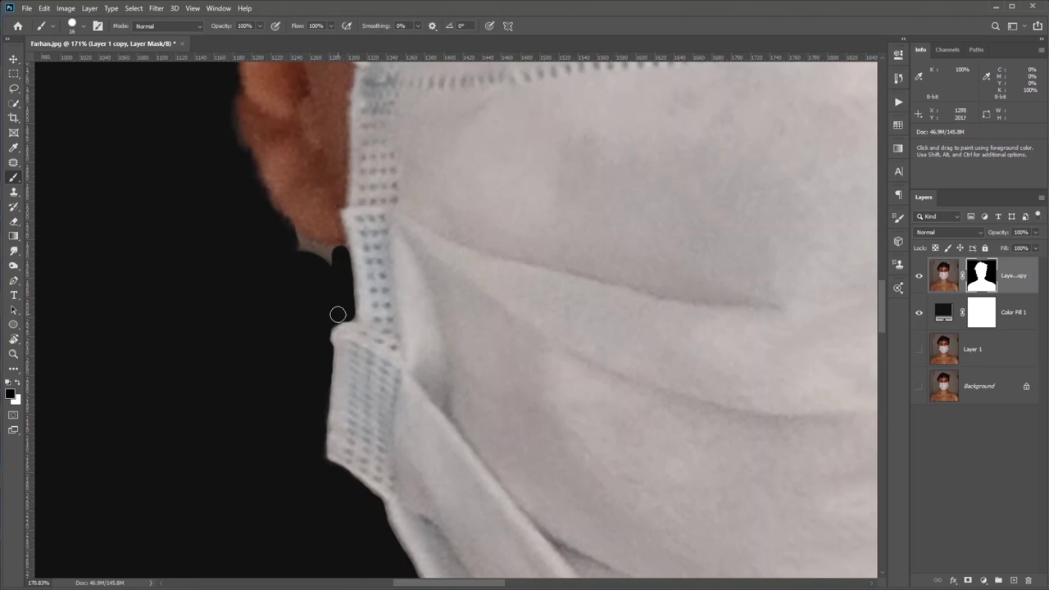
drag(309, 183, 282, 244)
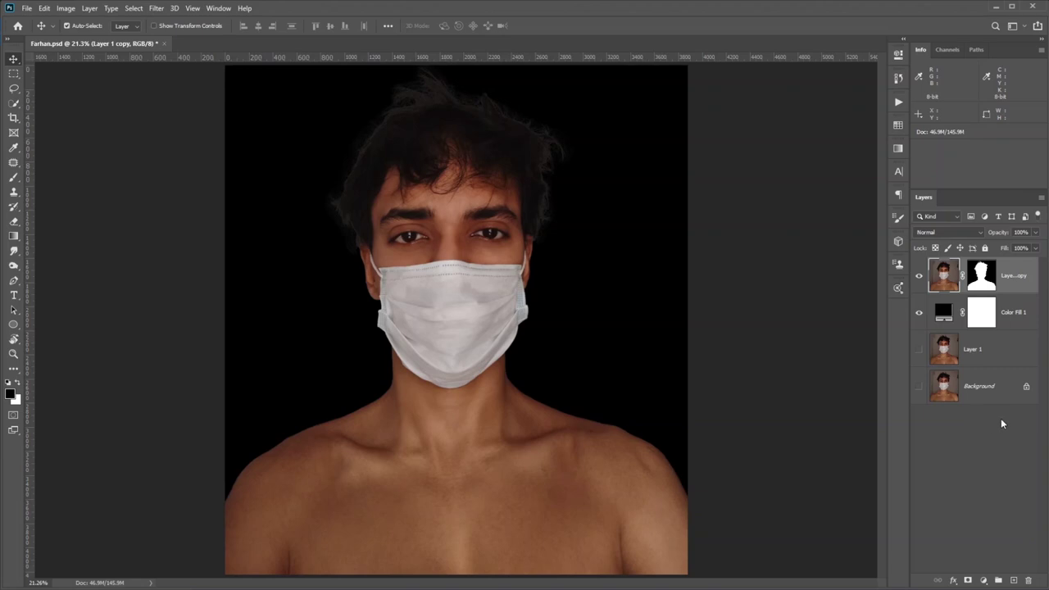
Add a Black & White adjustment layer with the Default preset above the portrait layer
click(984, 581)
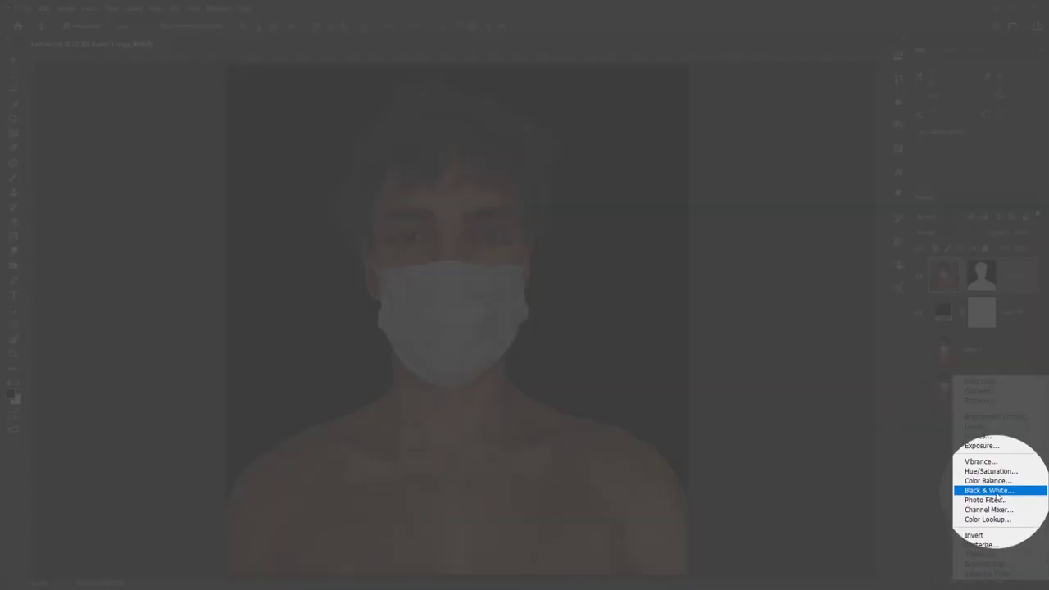
click(999, 492)
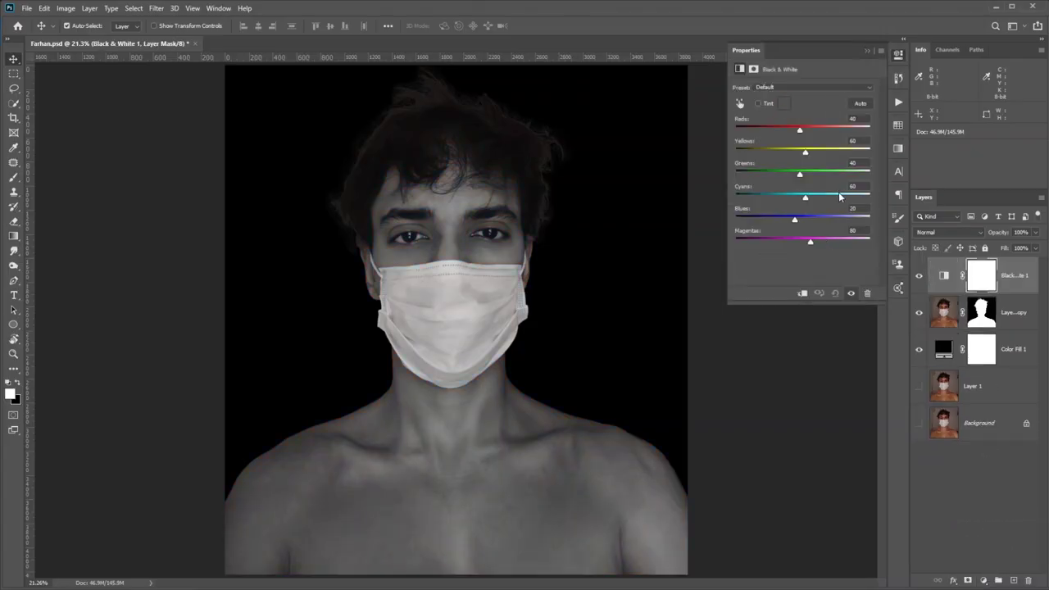
click(867, 51)
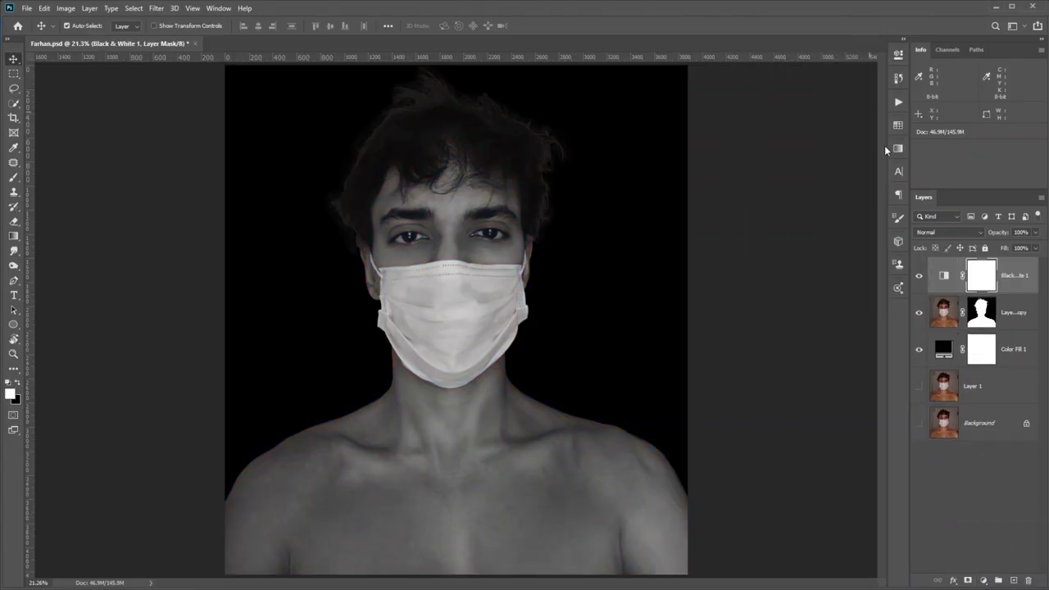
Create an empty layer above the Black & White adjustment and set the foreground color to 8a0303
click(1015, 579)
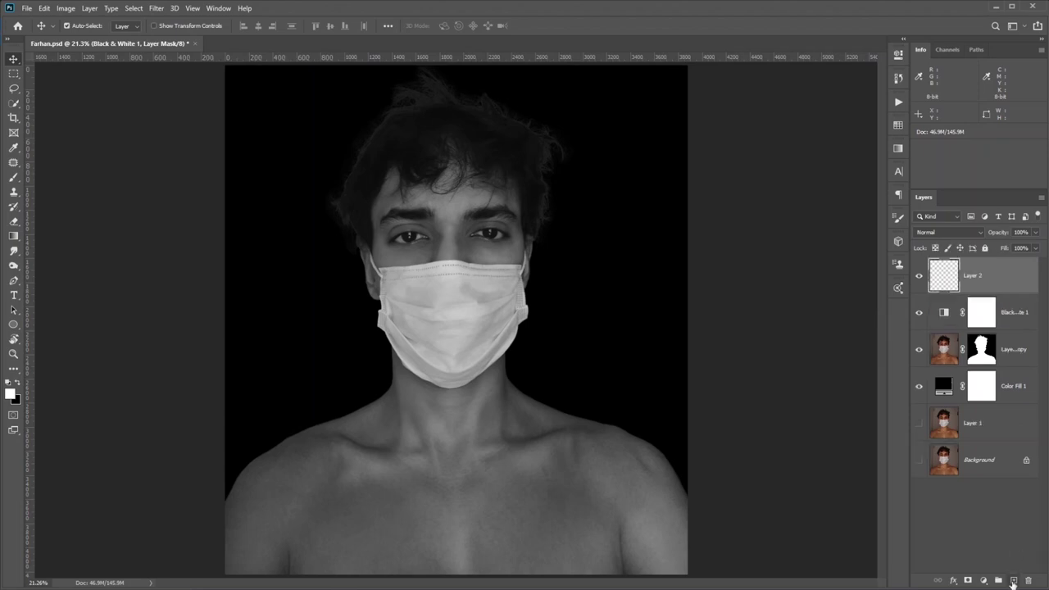
drag(424, 275, 421, 300)
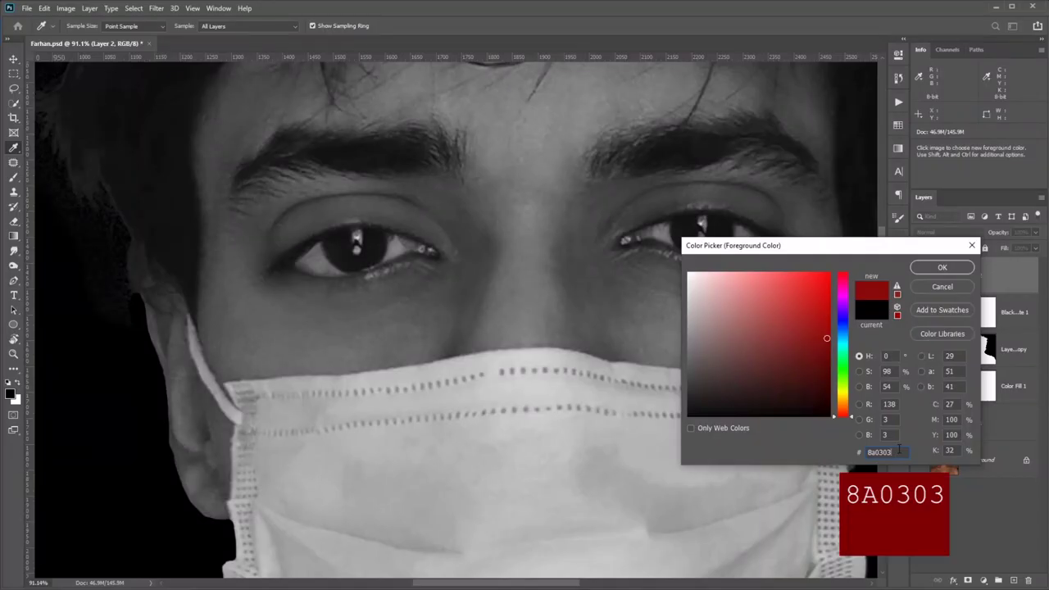
click(942, 268)
Brush a dark red blood streak from the inner corner of the man's right eye down to the face mask's upper edge
key(b)
drag(422, 250, 421, 382)
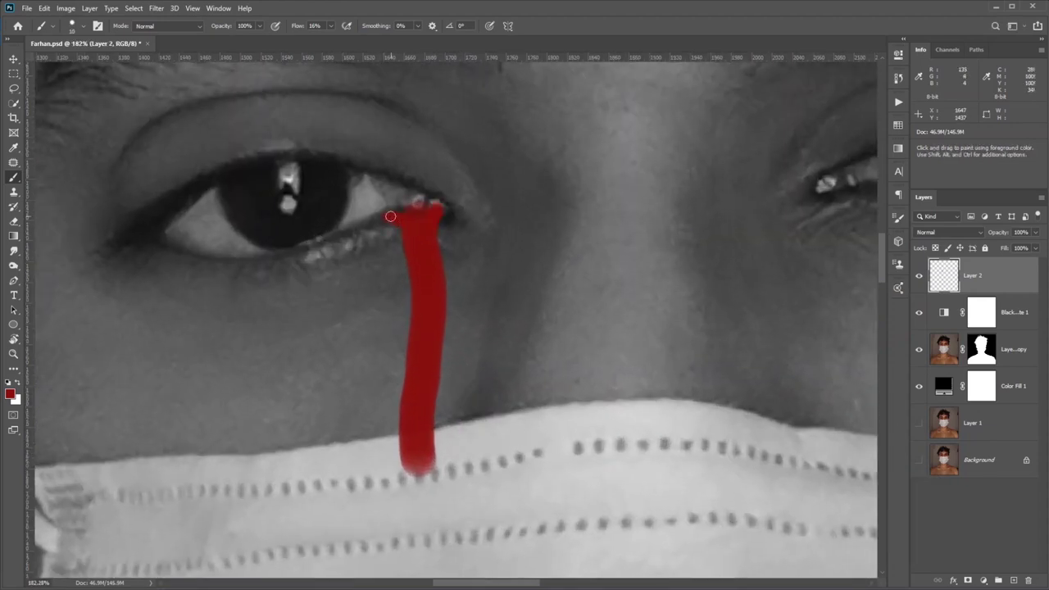
scroll(416, 211, down, 1)
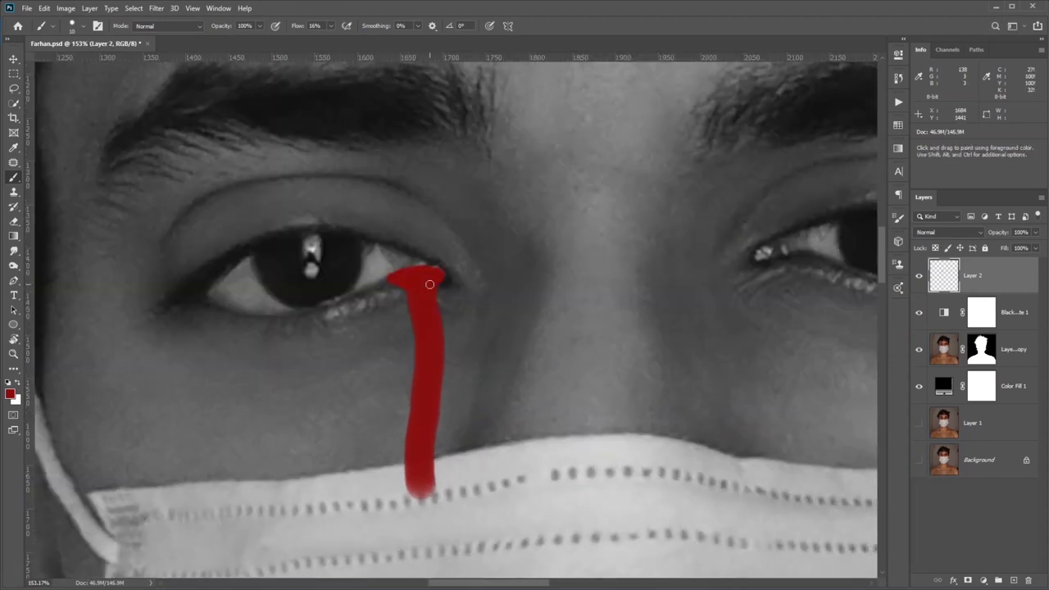
mouse_move(436, 271)
mouse_down()
mouse_move(391, 278)
mouse_move(421, 276)
mouse_up()
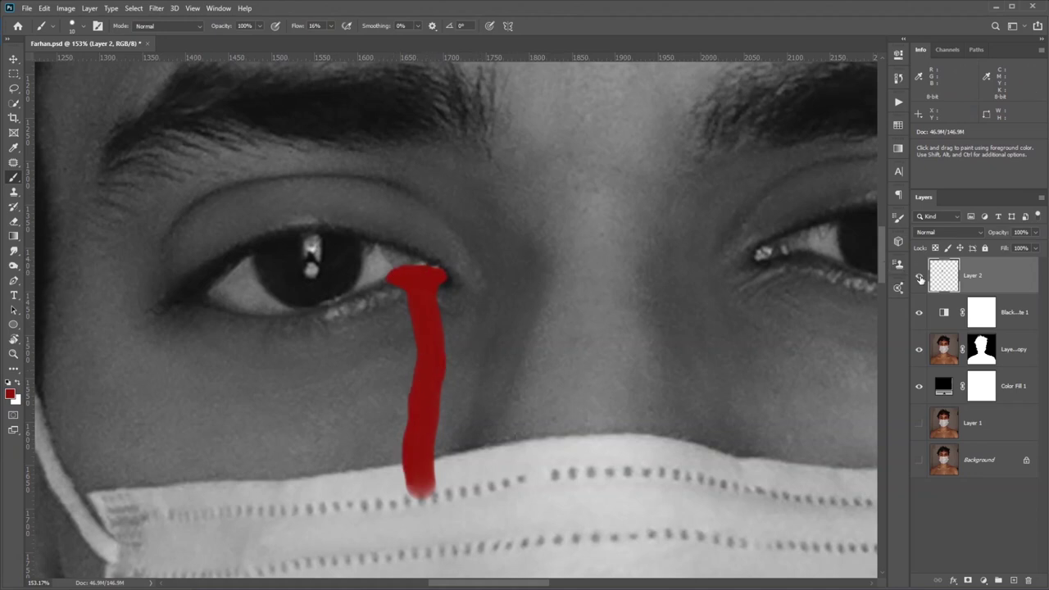
Apply a Gaussian Blur to the layer with the red streak
click(154, 10)
mouse_move(184, 140)
click(113, 178)
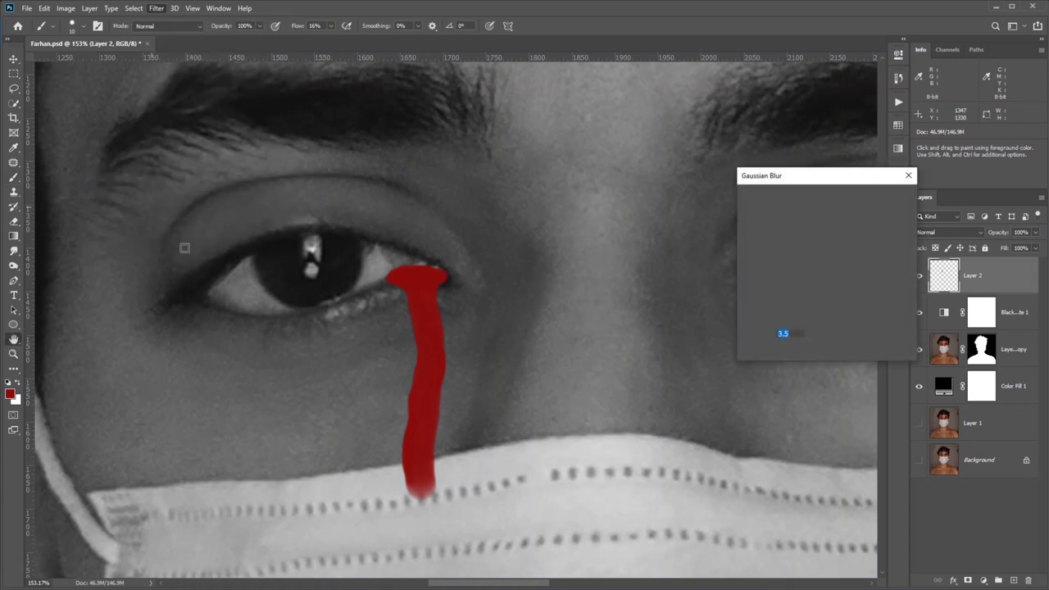
click(896, 200)
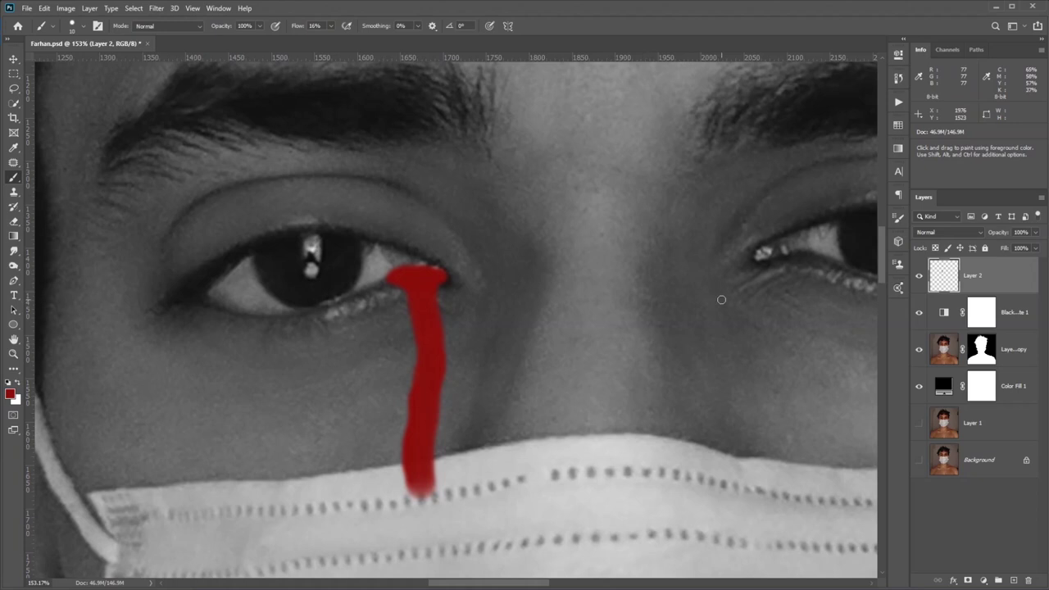
double_click(1013, 285)
drag(858, 314, 836, 240)
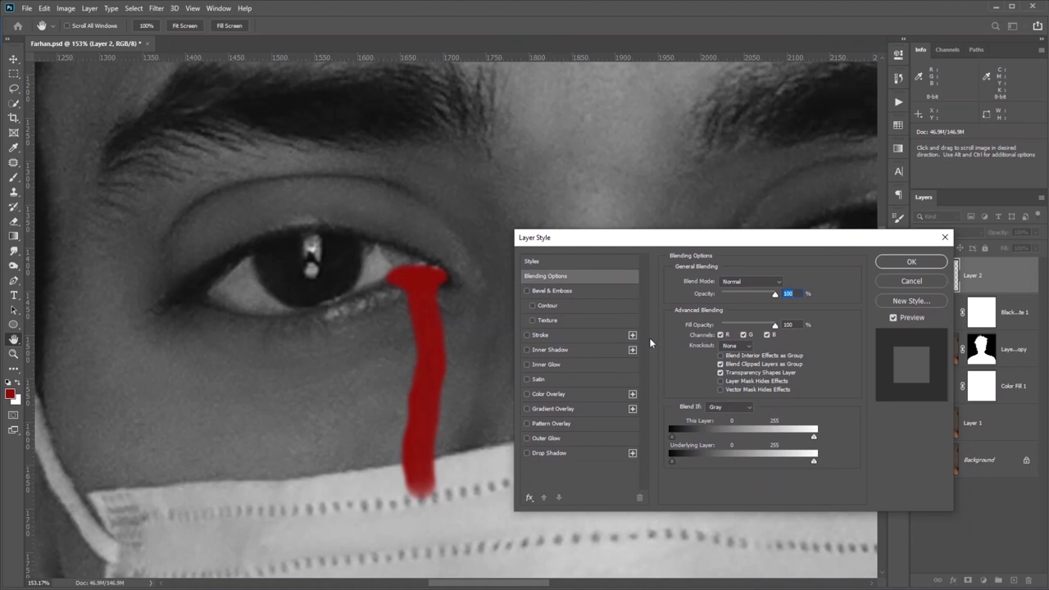
click(542, 290)
mouse_move(756, 308)
mouse_down()
mouse_move(726, 309)
mouse_move(761, 309)
mouse_move(720, 331)
mouse_up()
drag(769, 342, 722, 344)
drag(720, 330, 738, 309)
mouse_move(769, 445)
mouse_down()
mouse_move(733, 445)
mouse_move(741, 475)
mouse_up()
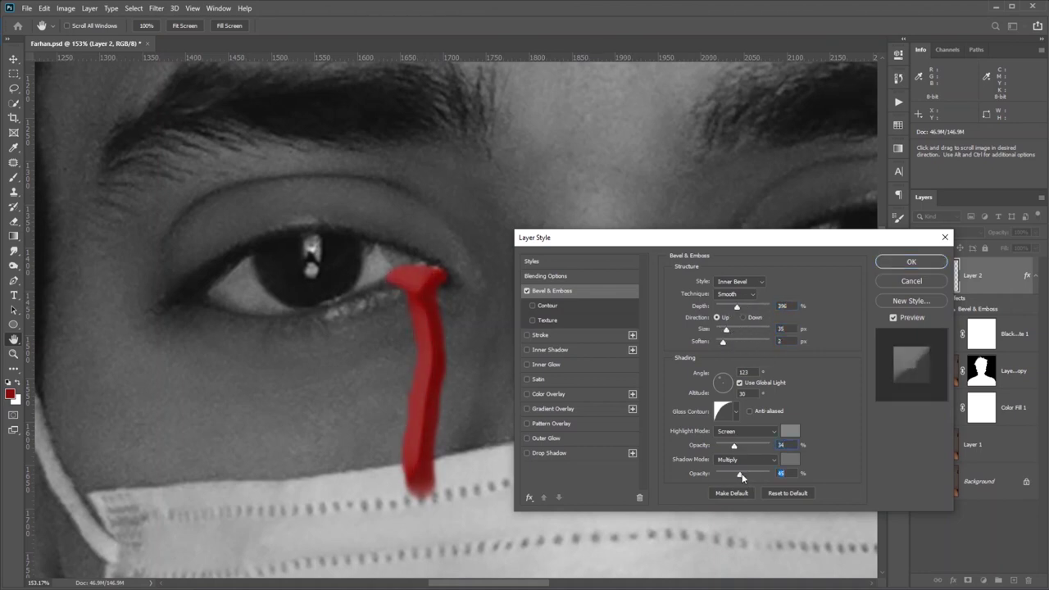
click(921, 284)
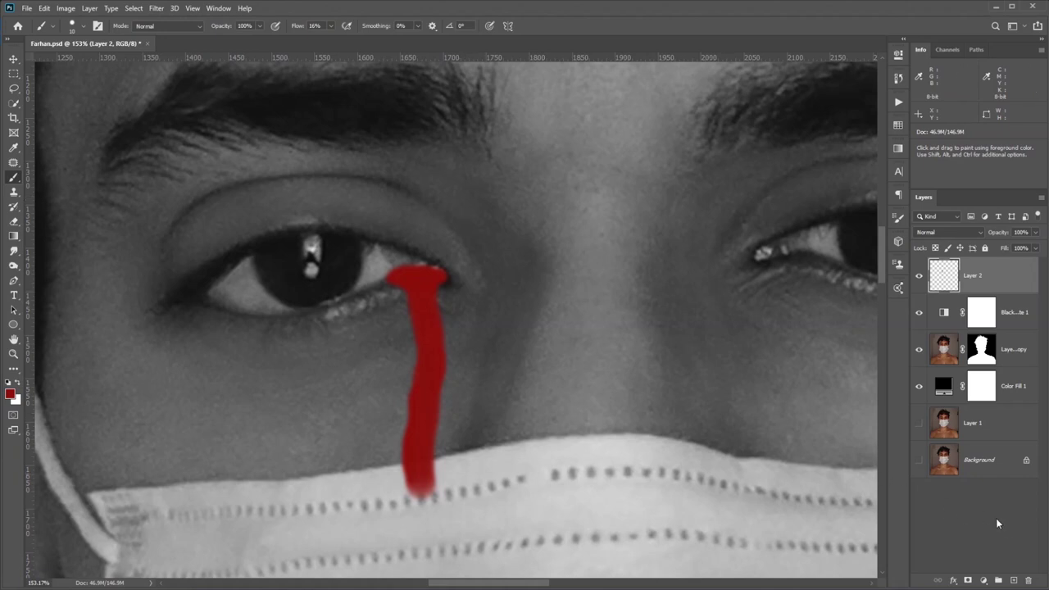
Add an empty layer and brush thin white highlights along the edges and upper end of the blood streak
click(1015, 580)
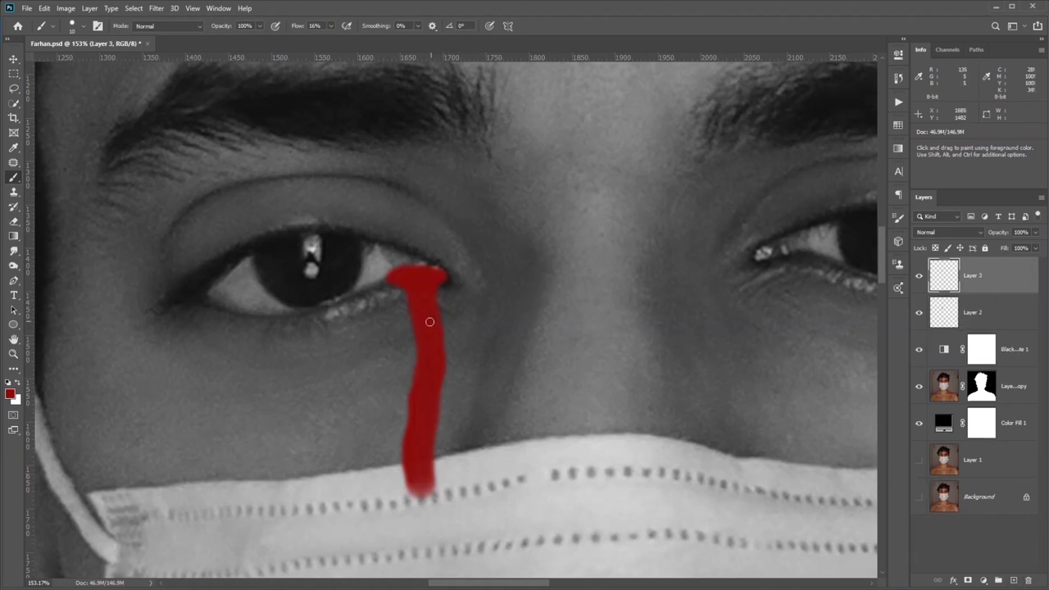
click(17, 383)
scroll(445, 305, up, 1)
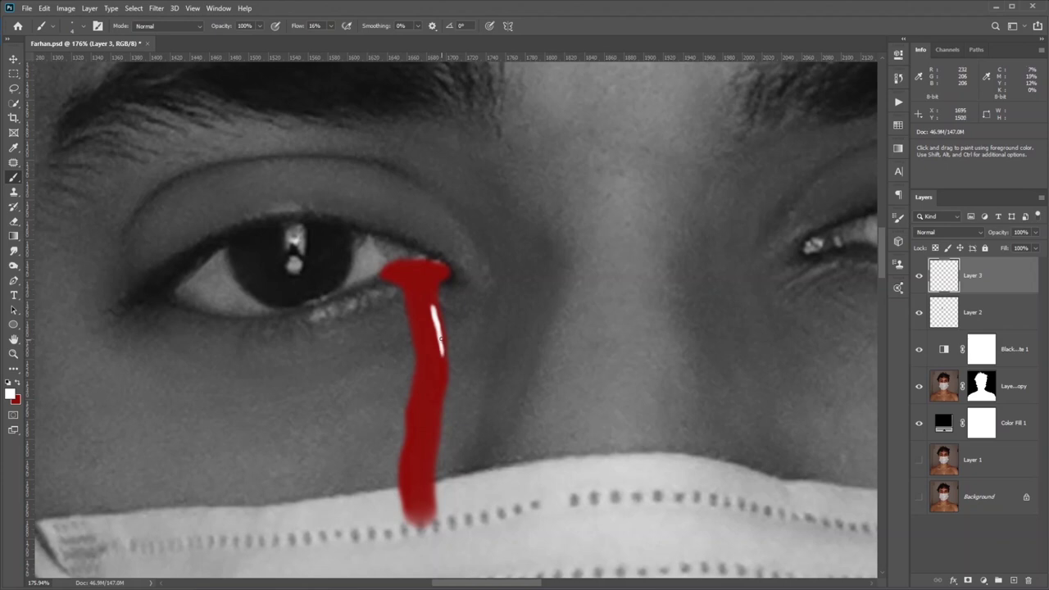
drag(442, 273, 431, 315)
drag(428, 469, 434, 435)
drag(405, 277, 399, 283)
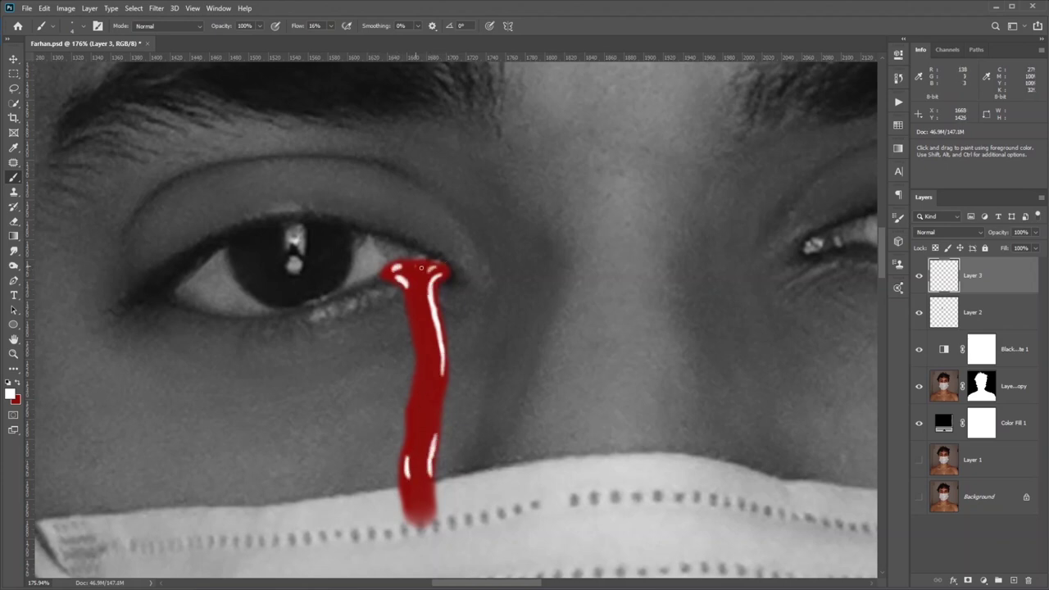
drag(419, 388, 411, 418)
Set the foreground color to 670000 and brush darker red shading along the inside of the blood streak
key(x)
click(9, 394)
drag(827, 350, 831, 357)
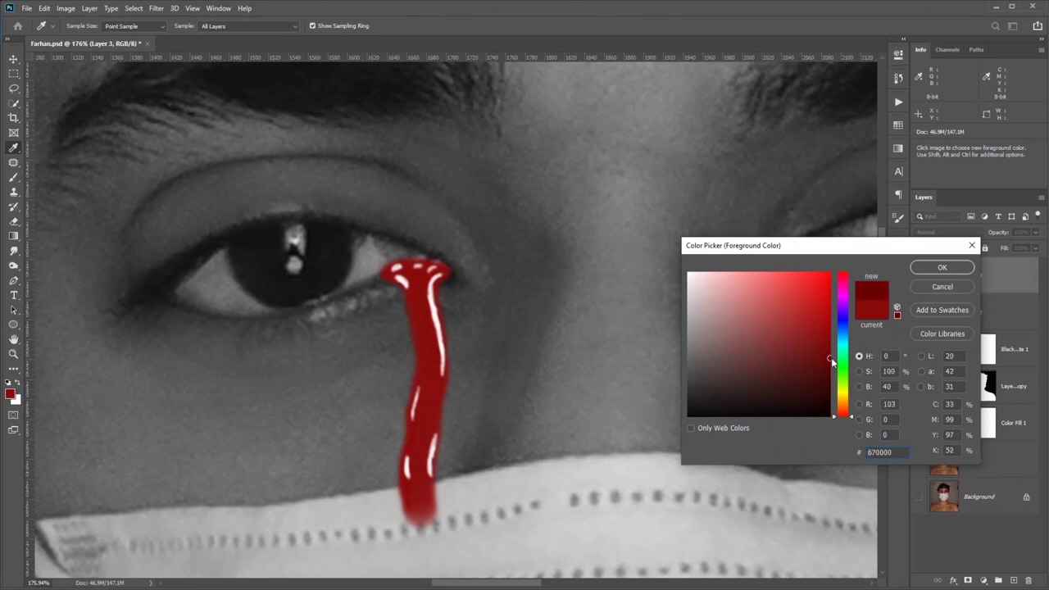
click(941, 267)
drag(410, 328, 426, 446)
drag(394, 278, 409, 289)
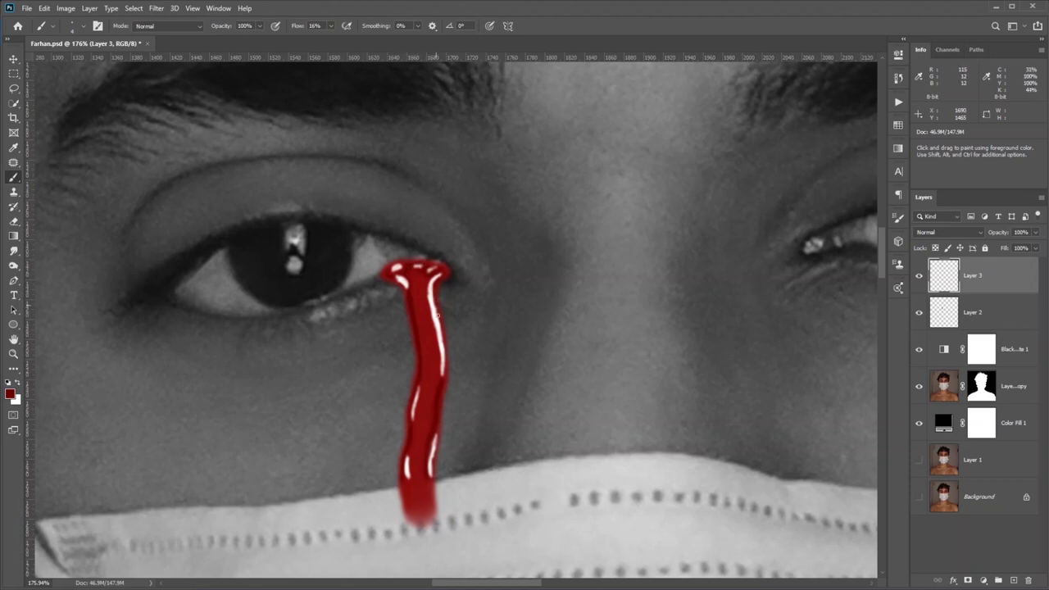
Soften the highlight and shading layer with a Gaussian Blur of radius 2.0 pixels
click(155, 8)
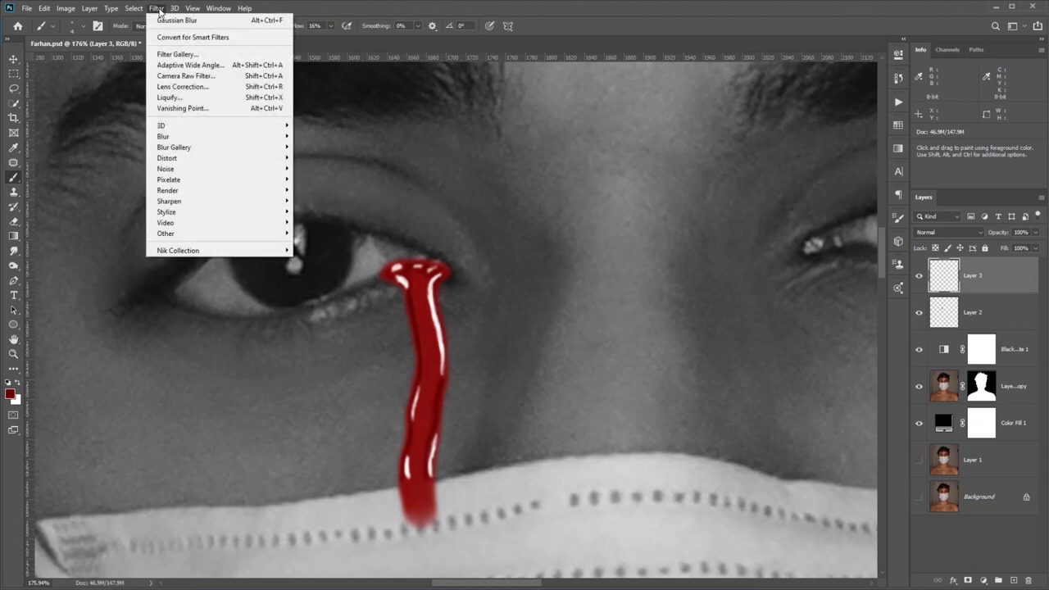
mouse_move(168, 136)
click(128, 179)
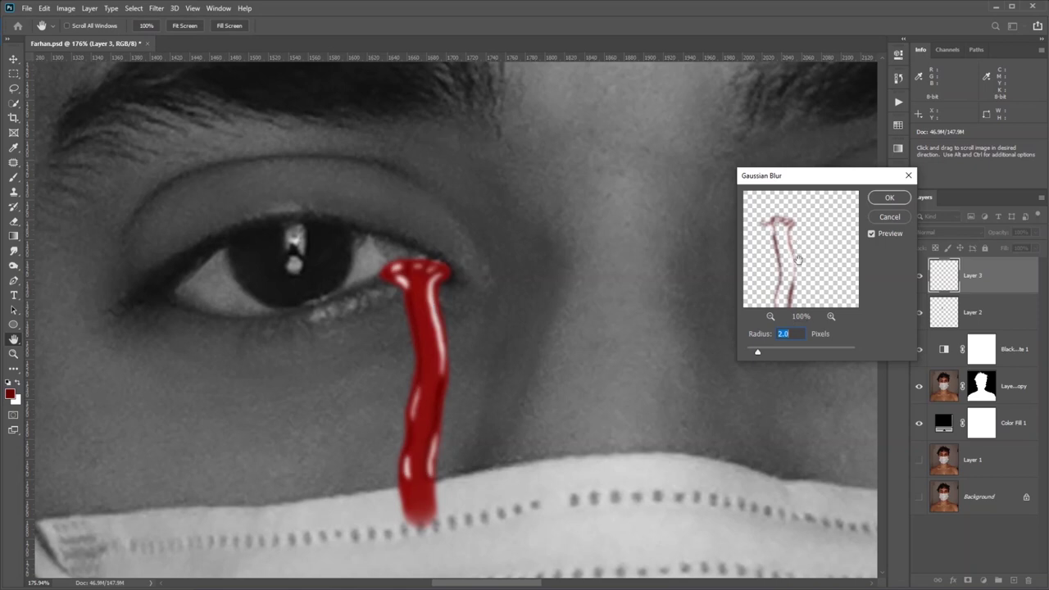
key(Return)
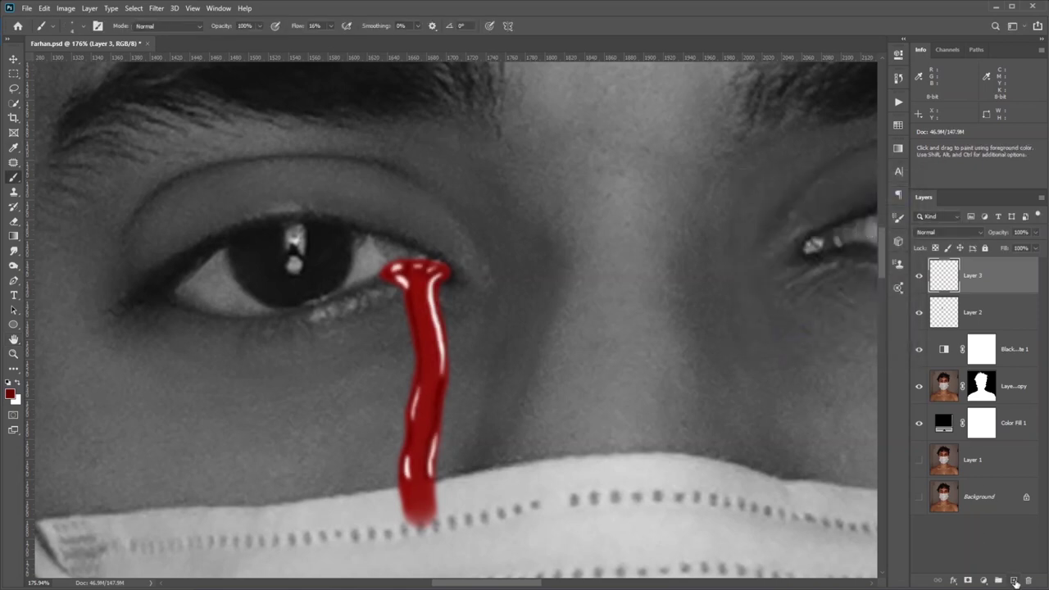
On another empty layer, brush a thin bright red line down the centre of the blood streak
click(1014, 580)
click(12, 395)
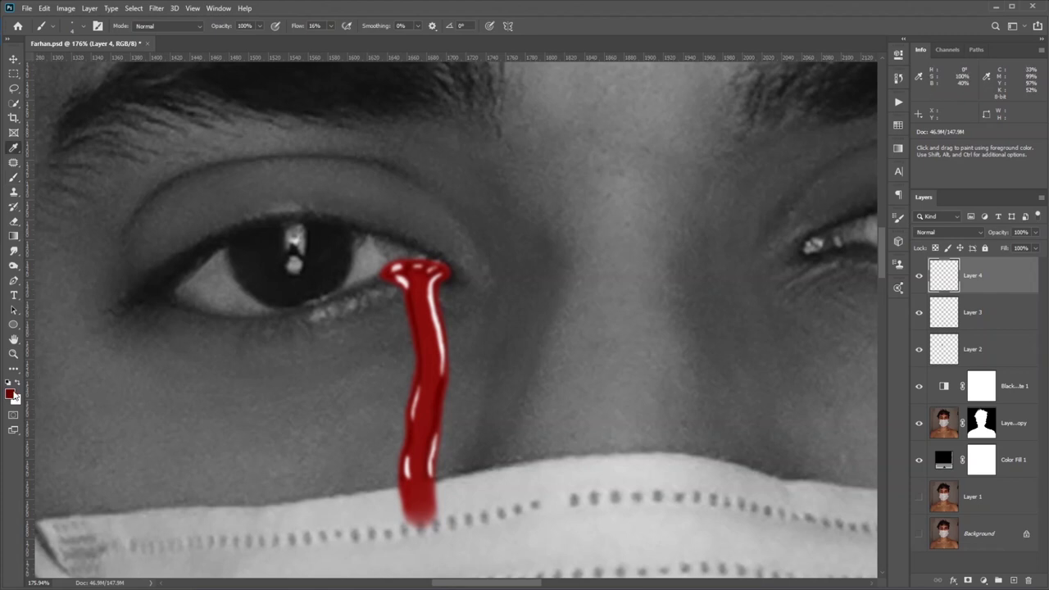
click(827, 279)
click(942, 268)
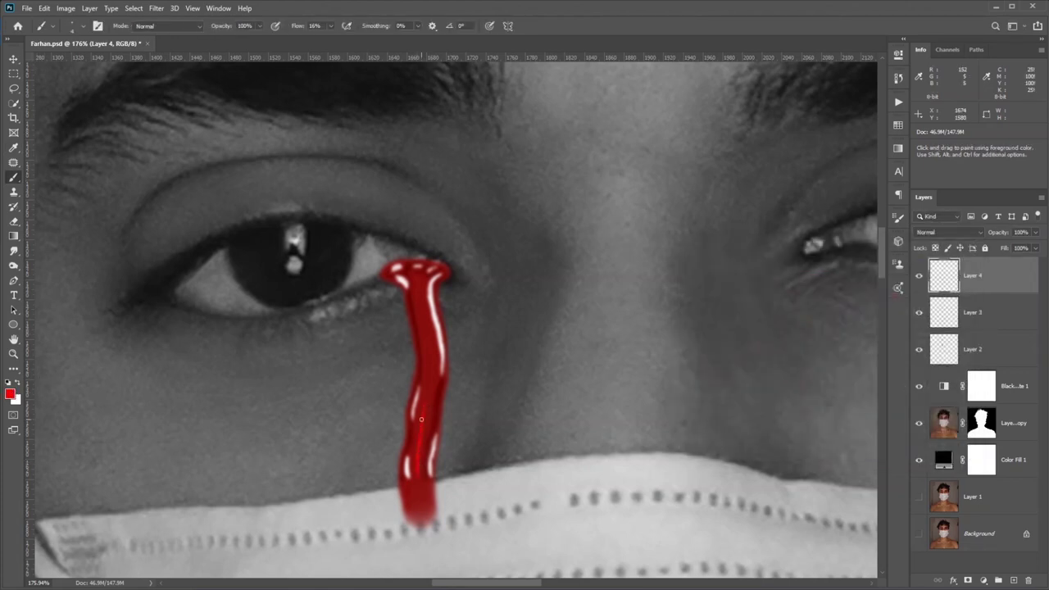
drag(417, 284, 421, 411)
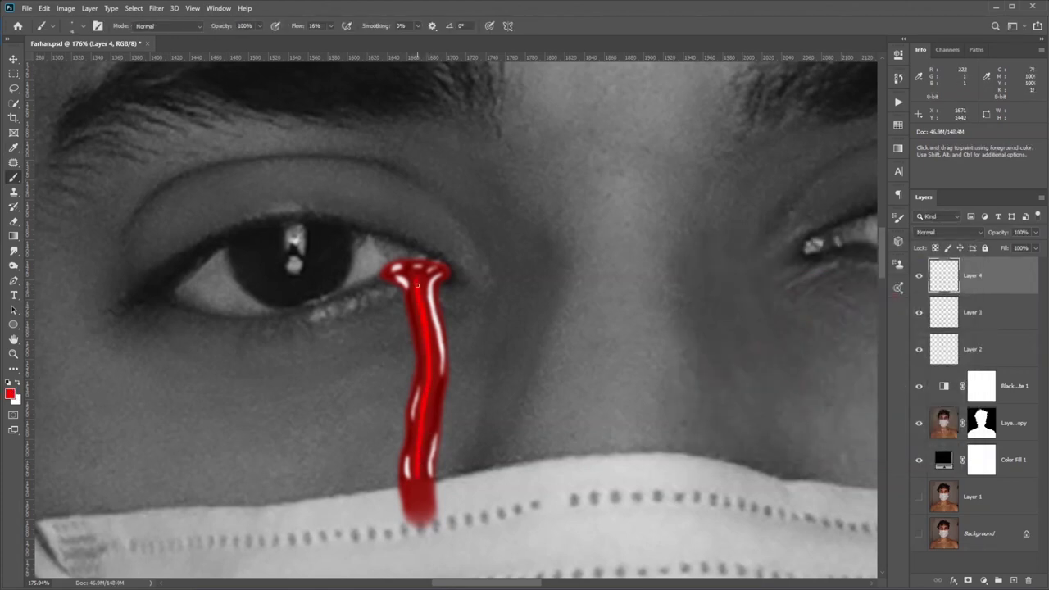
Apply a 1.0-pixel Gaussian Blur to the bright red line and reduce its layer opacity to 62%
click(155, 8)
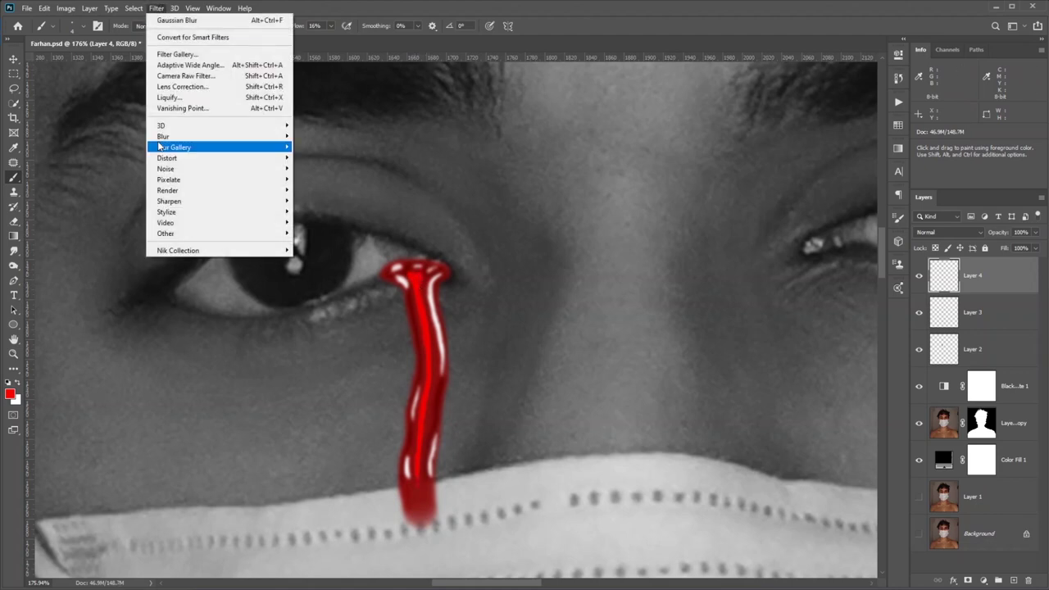
mouse_move(164, 134)
click(316, 179)
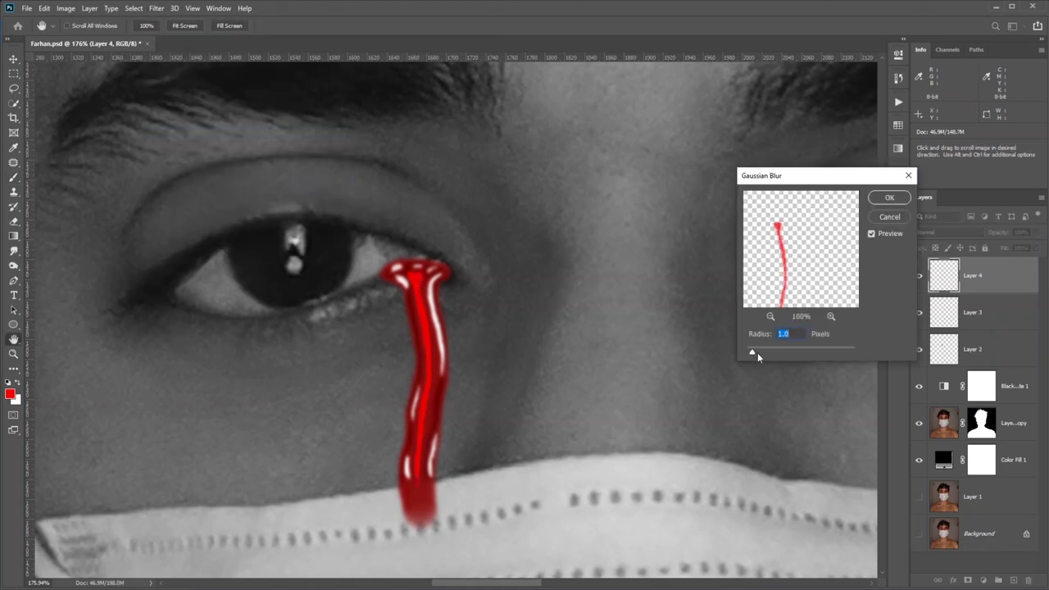
click(886, 197)
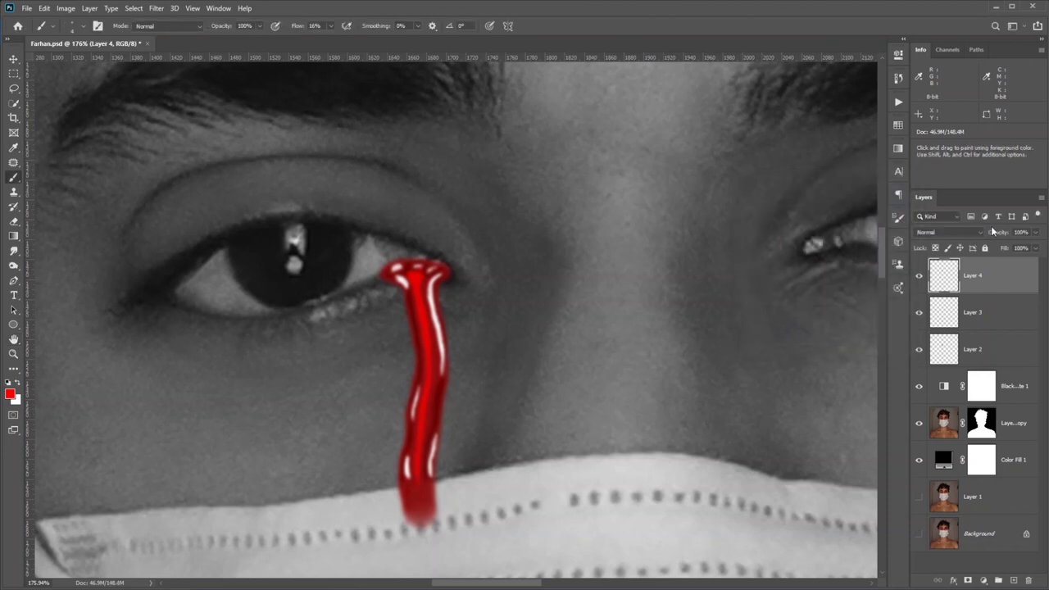
key(ctrl+0)
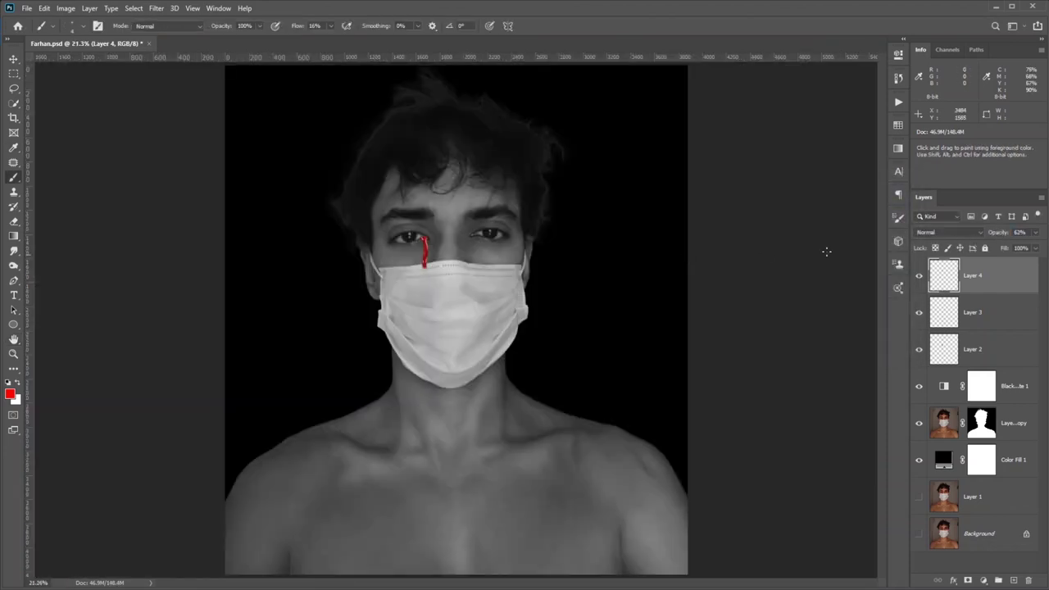
Group the three blood streak layers and name the group Left Eye
shift+click(1000, 356)
key(ctrl+g)
double_click(967, 264)
text(Left Eye)
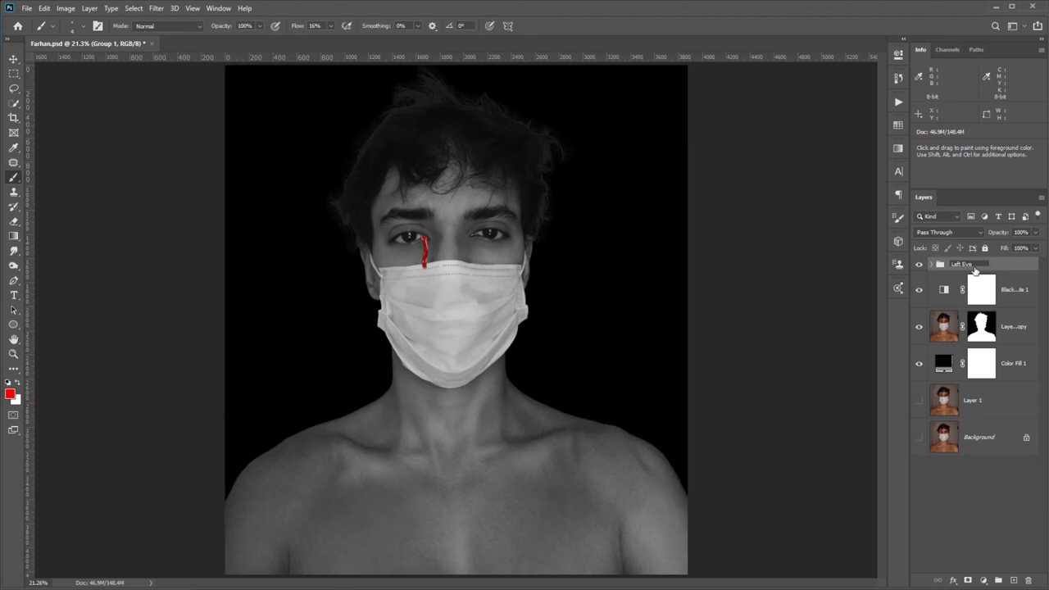
key(Return)
On a new layer above the Left Eye group, brush a dark red streak from the man's left eye's inner corner down to the mask
scroll(485, 260, up, 7)
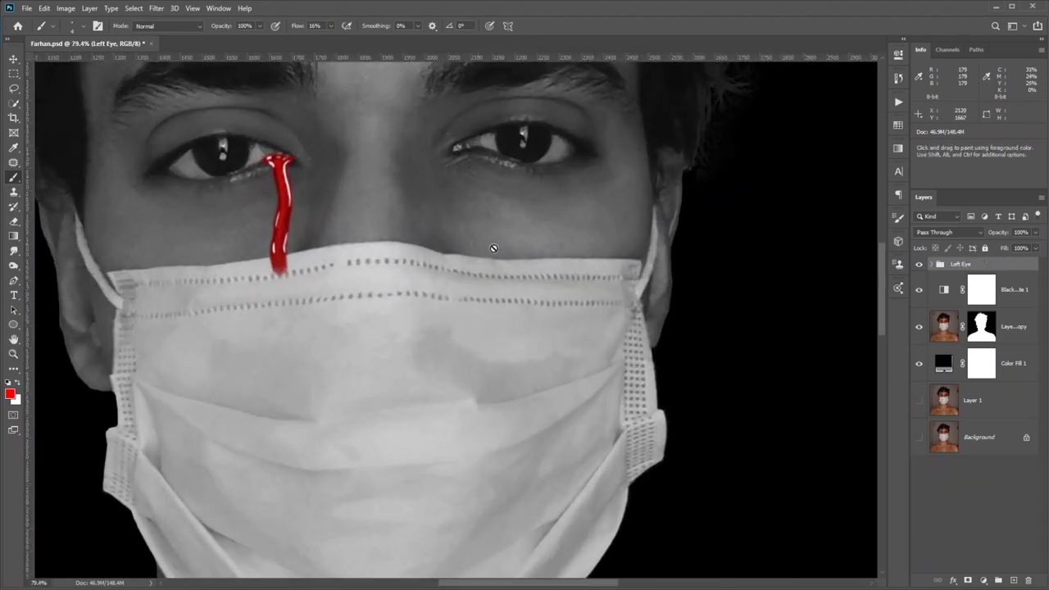
drag(472, 288, 474, 322)
scroll(473, 321, down, 1)
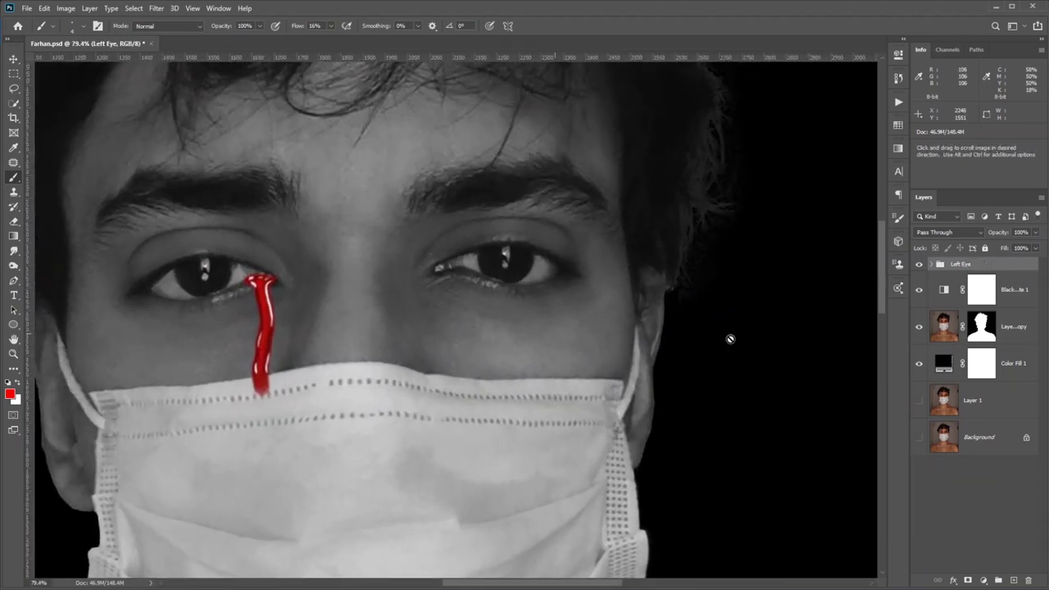
click(1013, 581)
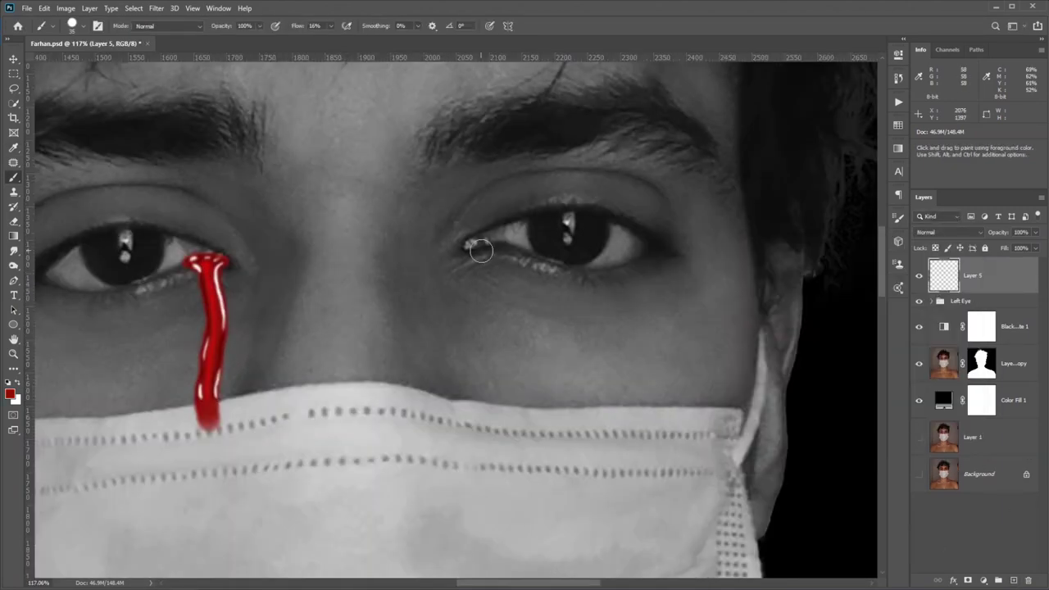
mouse_move(482, 252)
mouse_down()
mouse_move(474, 287)
mouse_move(479, 407)
mouse_up()
scroll(481, 252, up, 1)
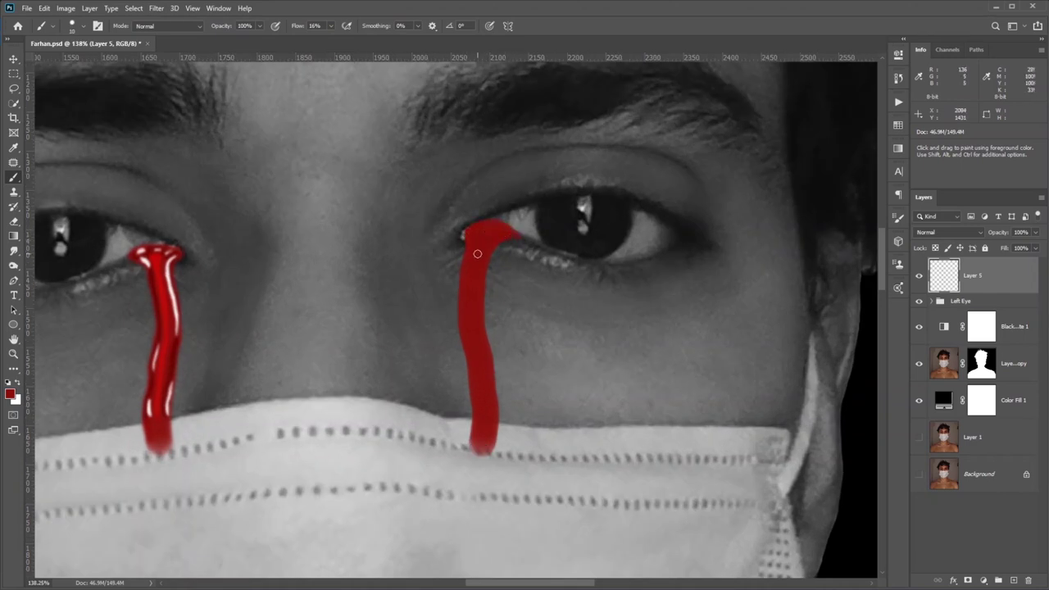
drag(486, 342, 493, 373)
Apply a Gaussian Blur to the layer with the new dark red streak
click(156, 8)
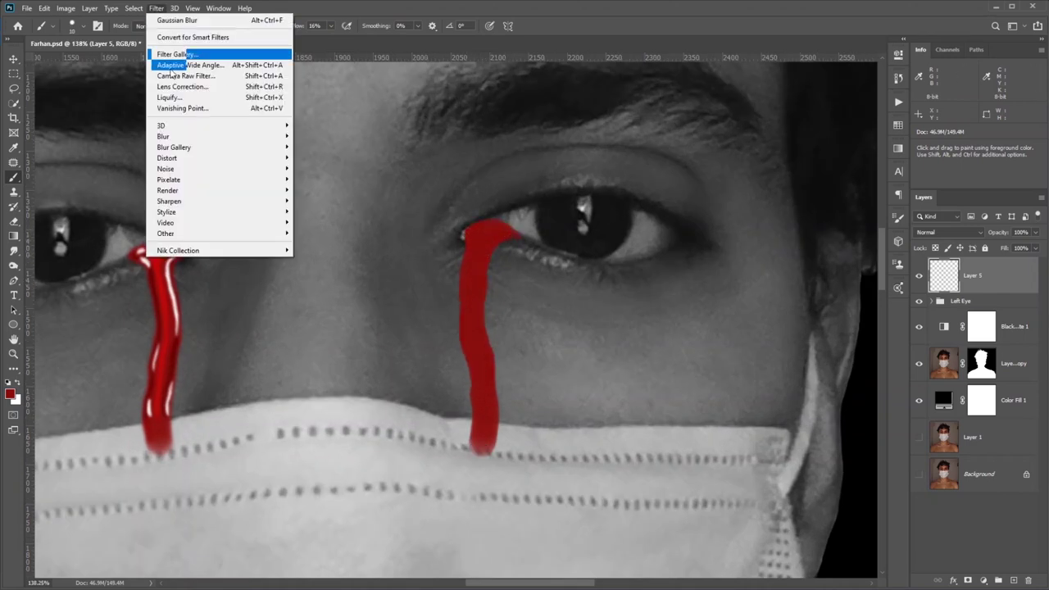
mouse_move(163, 137)
click(321, 180)
click(889, 201)
On a new layer, brush white highlights and darker red shading along the streak below the man's left eye
key(ctrl+shift+alt+n)
key(x)
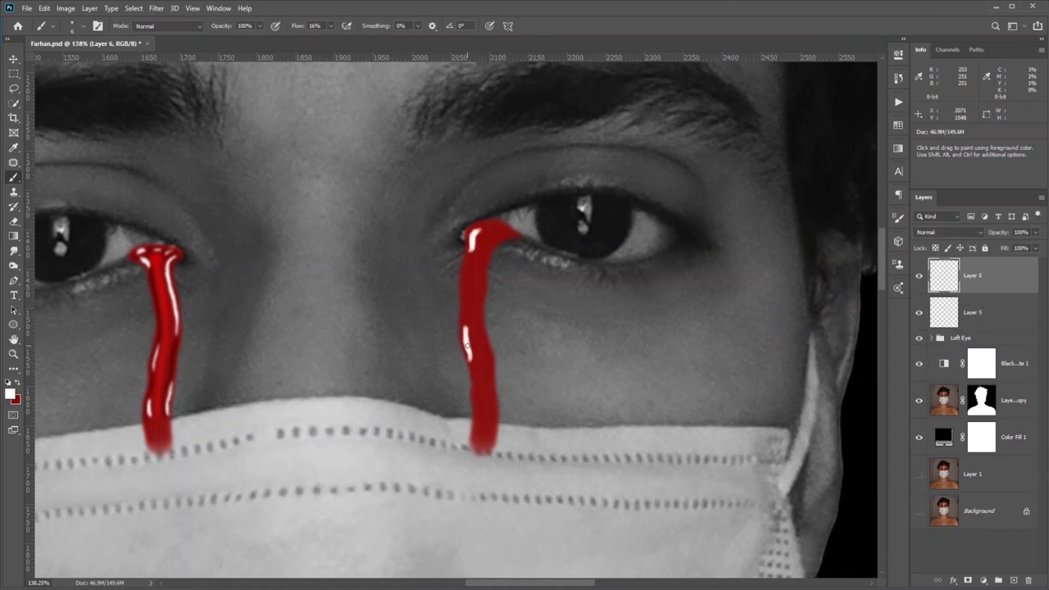
drag(483, 256, 506, 234)
key(x)
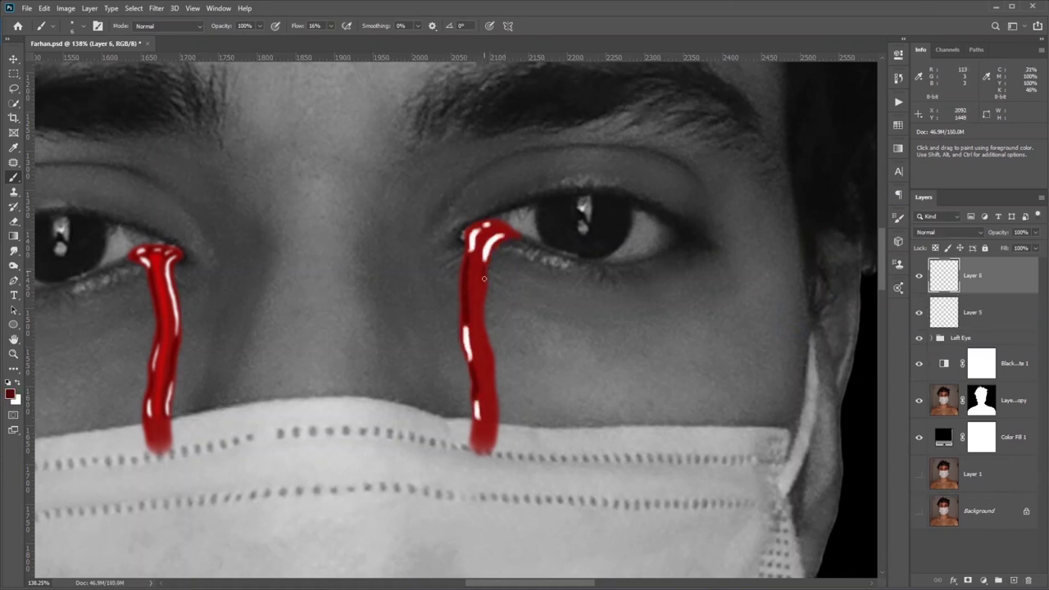
drag(484, 279, 469, 239)
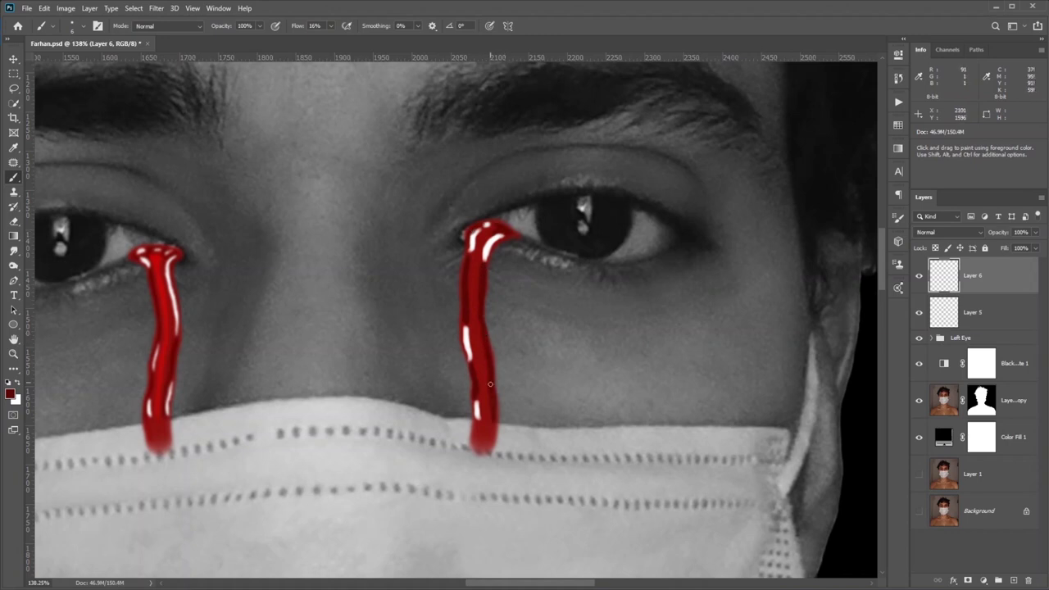
Soften the second streak's highlights and shading with a Gaussian Blur
click(157, 8)
mouse_move(194, 138)
click(315, 179)
Pick a brighter red and brush a thin line down the second streak's centre on a new layer
alt+click(478, 252)
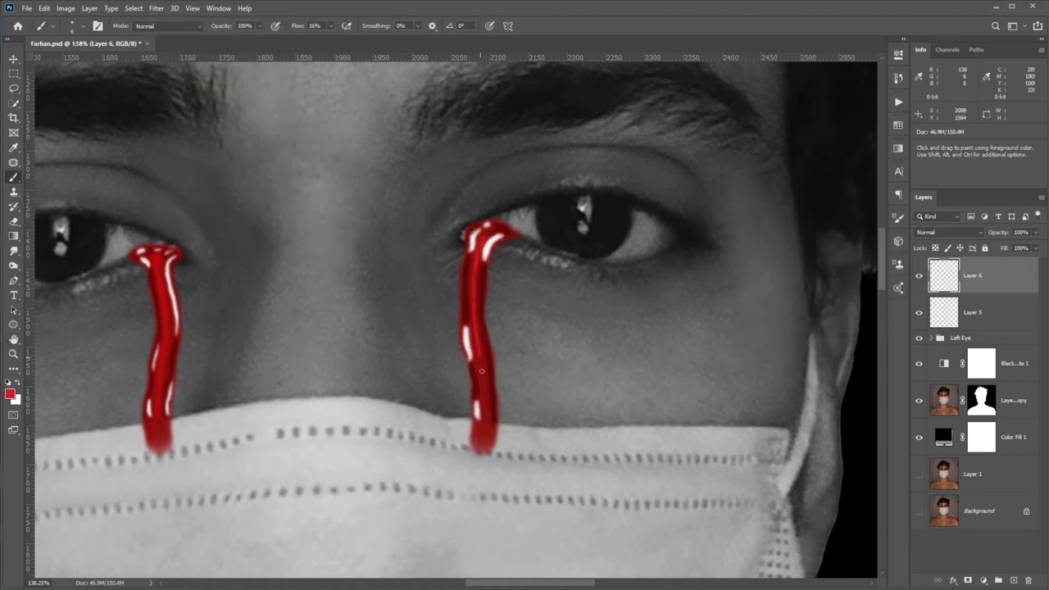
key(ctrl+shift+alt+n)
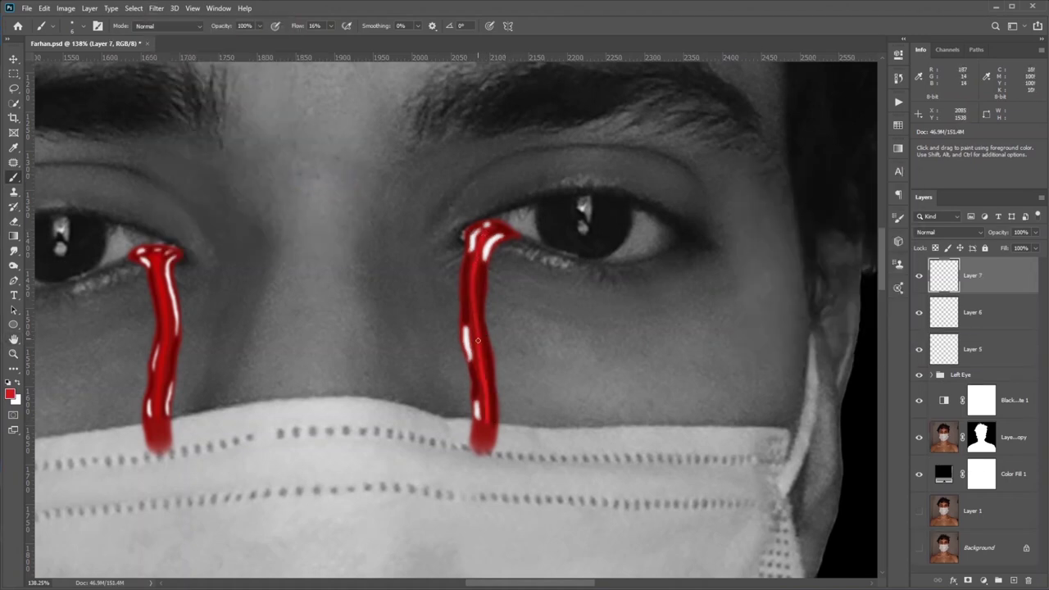
Apply a 1.5-pixel Gaussian Blur to the second streak's brighter red line and lower its layer opacity to 62%
click(156, 8)
mouse_move(213, 134)
click(321, 181)
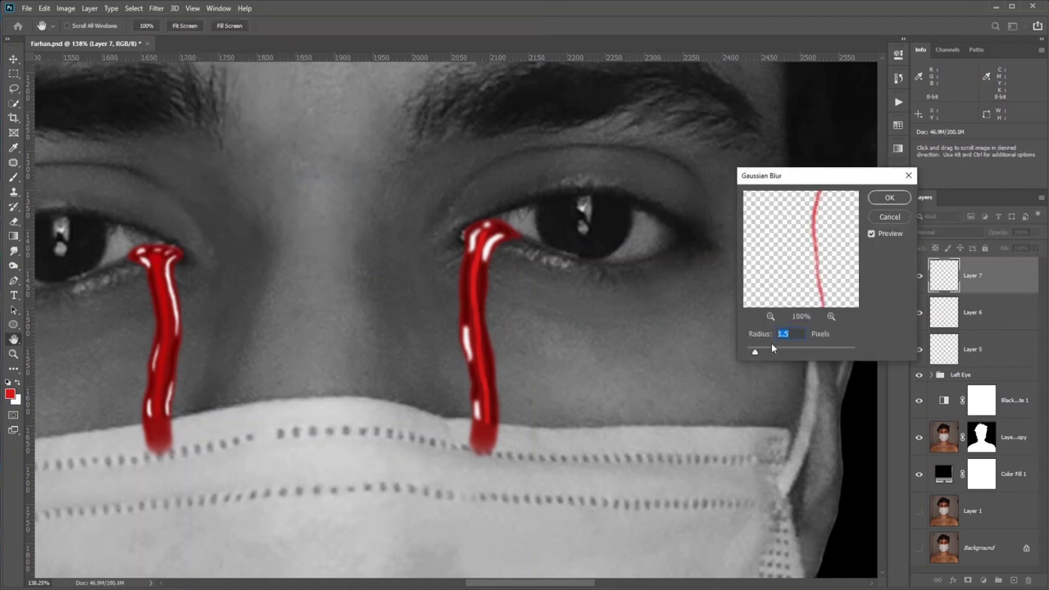
click(888, 199)
key(b)
Group the second streak's three layers and name the group Right Eye
shift+click(1011, 357)
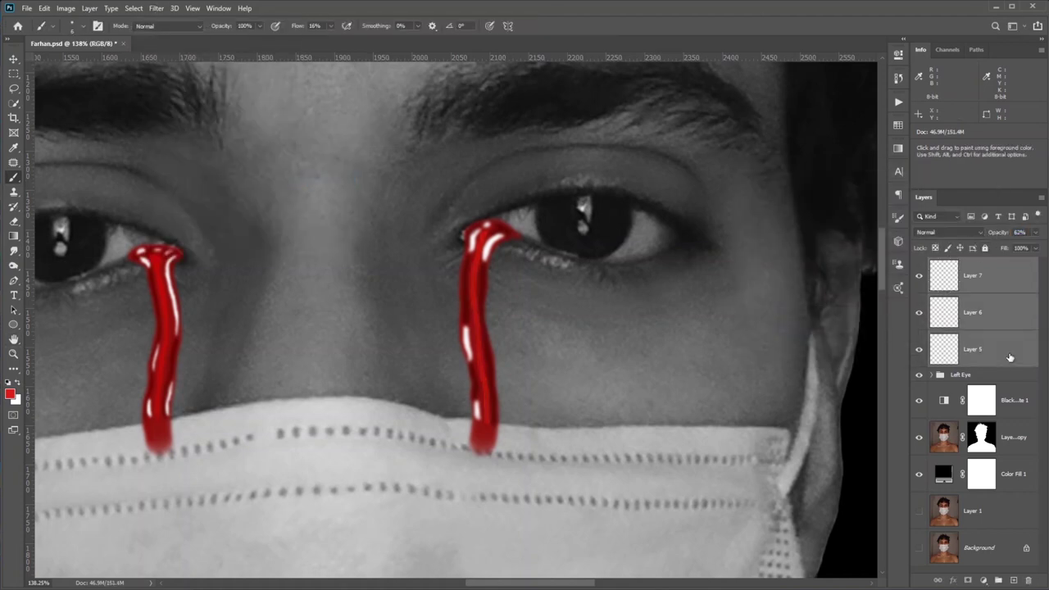
key(ctrl+g)
double_click(971, 266)
text(Right Eye)
key(Return)
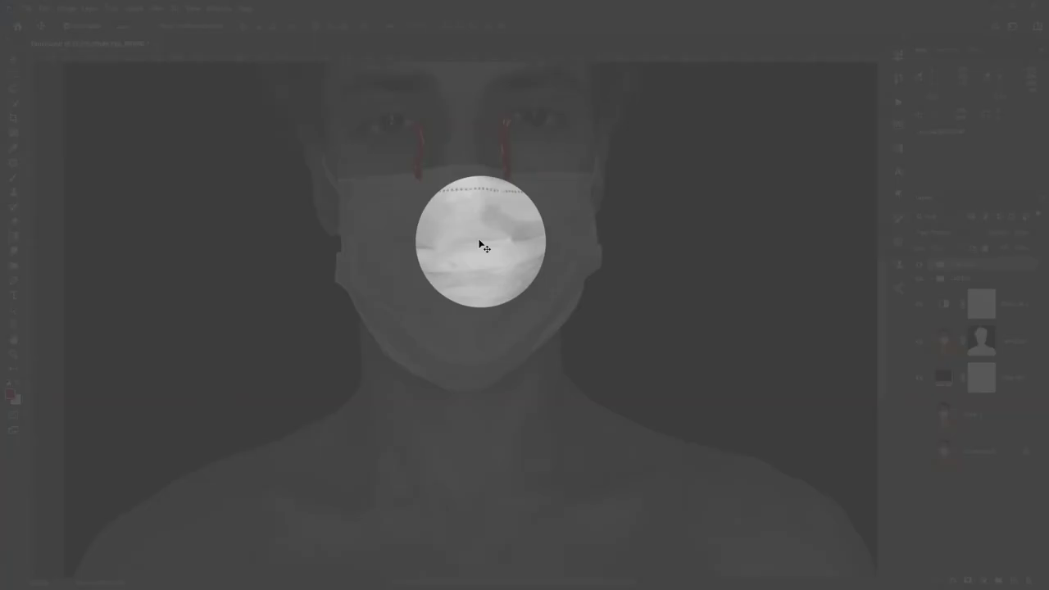
Create a new layer above the eye groups and brush a soft dark red (8a0303) patch on the mask's centre
scroll(468, 286, up, 2)
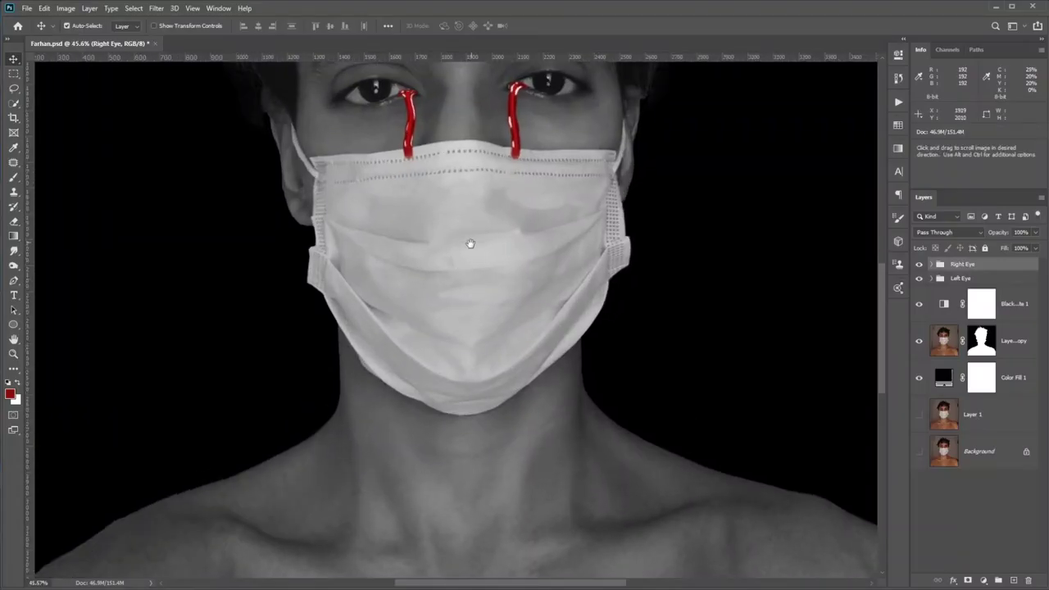
drag(476, 234, 461, 347)
click(13, 177)
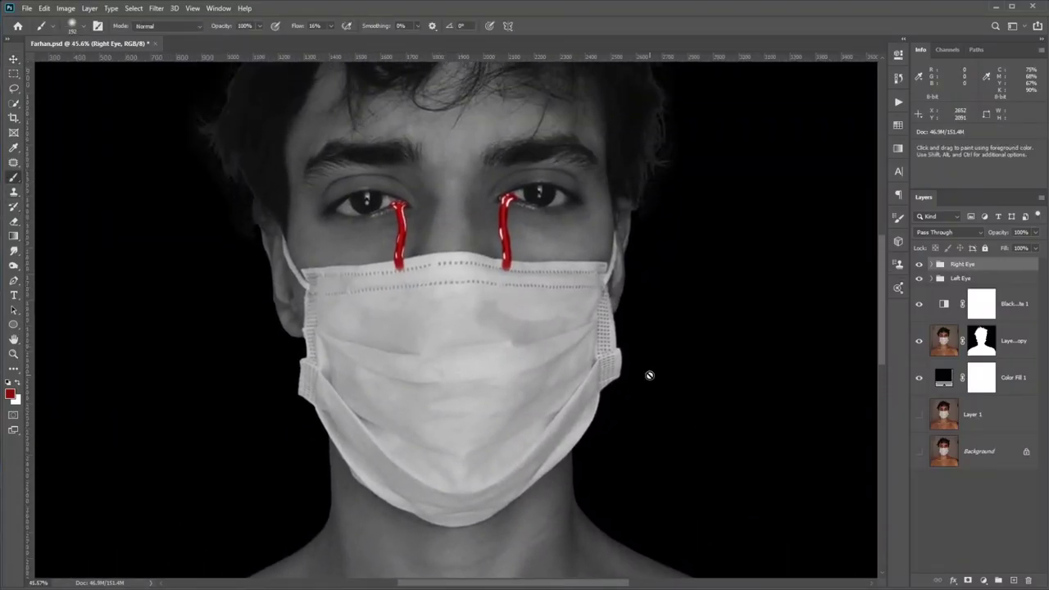
click(1013, 581)
scroll(490, 396, up, 1)
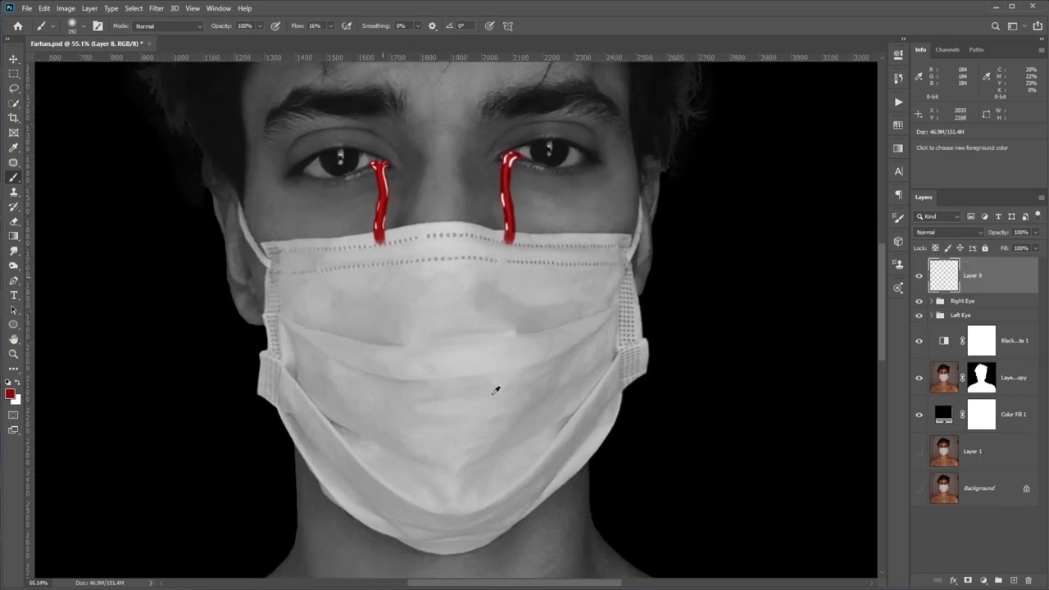
click(11, 395)
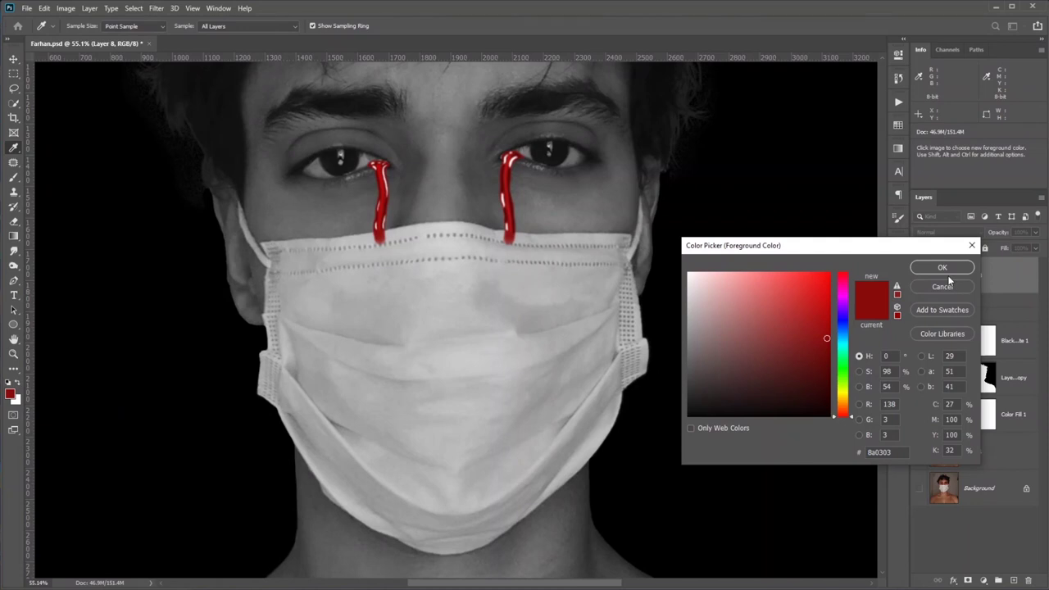
click(951, 274)
mouse_move(475, 369)
mouse_down()
mouse_move(397, 355)
mouse_move(476, 347)
mouse_up()
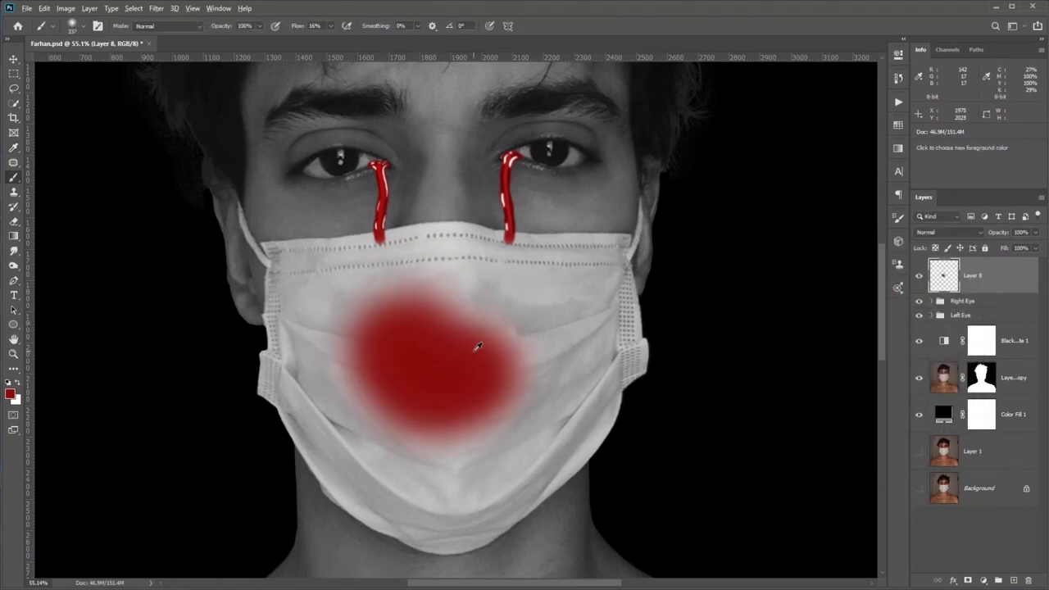
Set the blend mode of the red patch's layer to Color Burn
scroll(475, 346, up, 1)
click(925, 235)
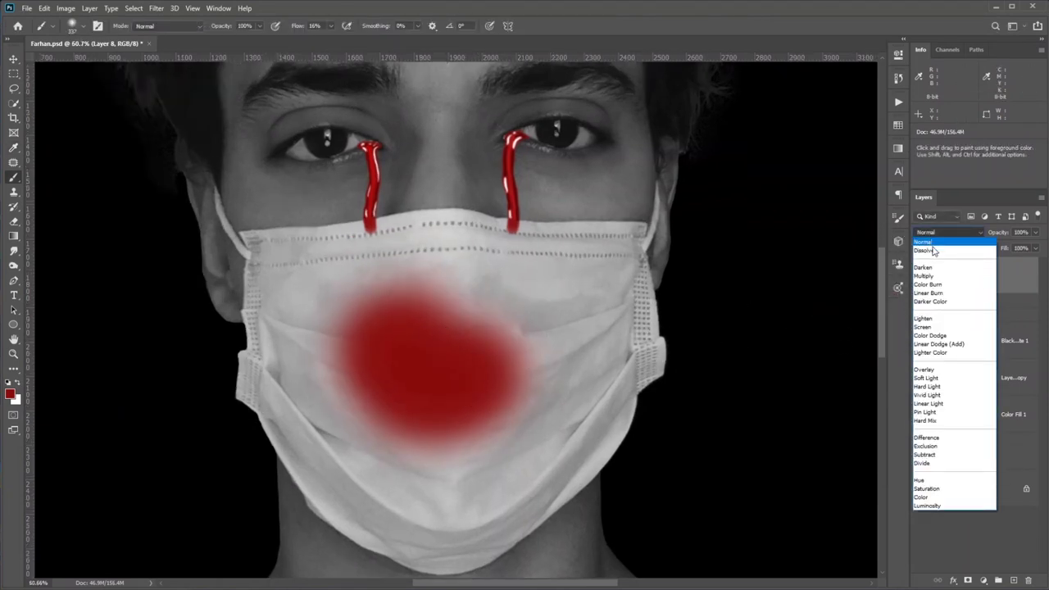
click(928, 285)
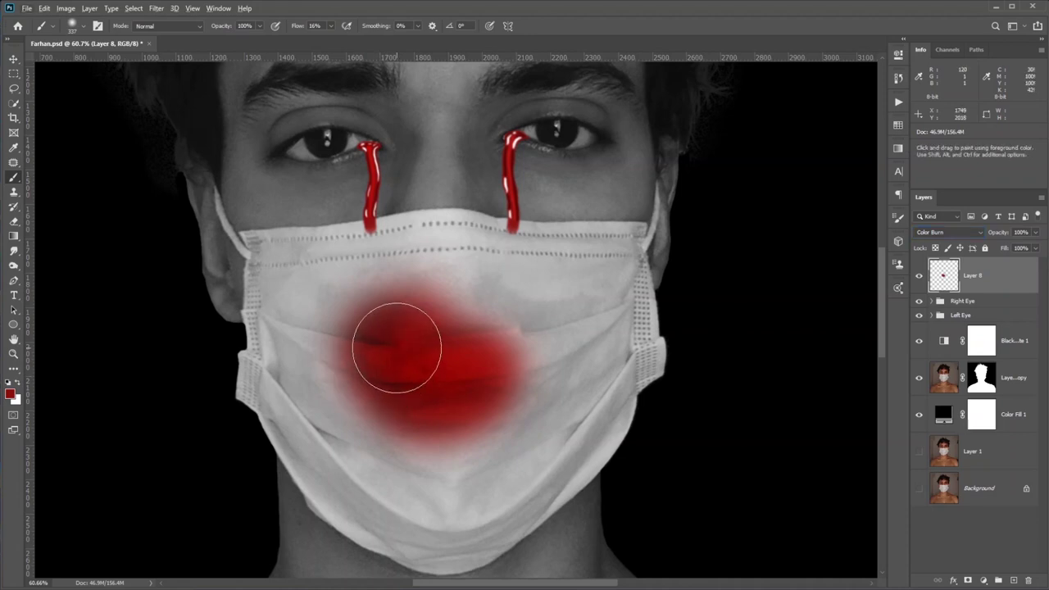
scroll(398, 350, up, 2)
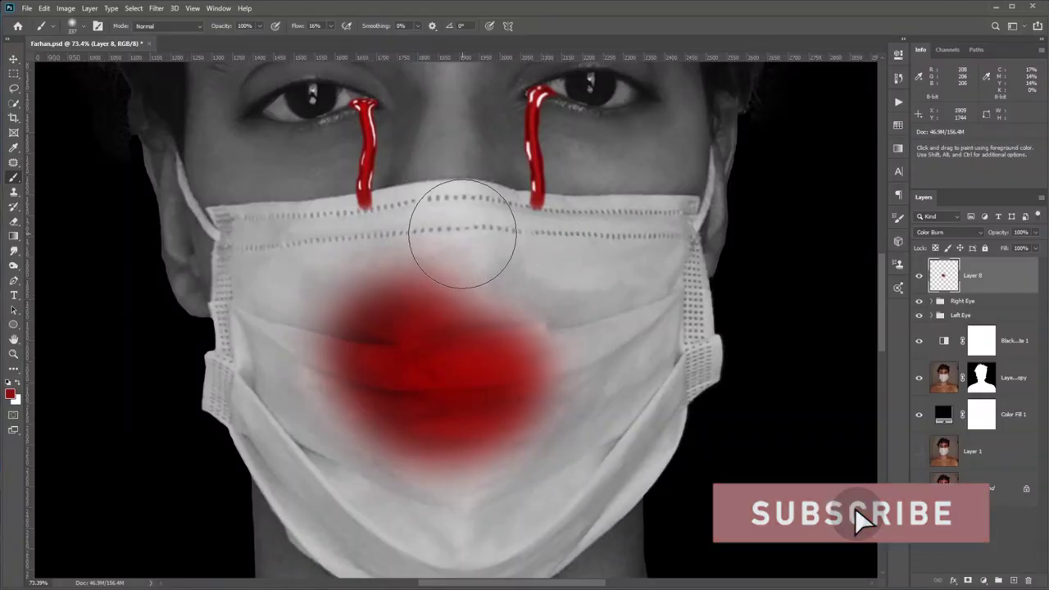
Brush red onto the mask below both blood streaks and extend the stain down through the mask's centre
drag(404, 321, 377, 321)
drag(365, 221, 360, 291)
mouse_move(536, 223)
mouse_down()
mouse_move(543, 270)
mouse_move(563, 305)
mouse_up()
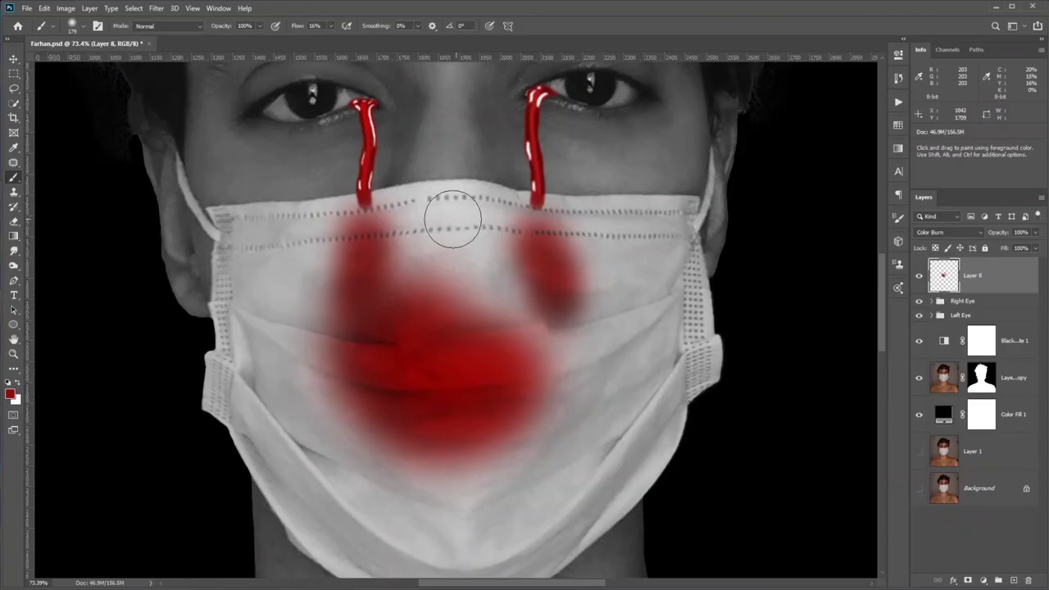
mouse_move(456, 221)
mouse_down()
mouse_move(492, 270)
mouse_move(309, 342)
mouse_move(574, 312)
mouse_move(346, 391)
mouse_move(398, 480)
mouse_move(508, 512)
mouse_up()
Paint dark red with a smaller brush where each blood streak meets the mask's upper edge
scroll(541, 288, up, 3)
mouse_move(535, 197)
mouse_down()
mouse_move(279, 175)
mouse_move(250, 225)
mouse_move(432, 248)
mouse_move(326, 202)
mouse_move(403, 238)
mouse_move(524, 184)
mouse_up()
scroll(288, 221, up, 5)
drag(291, 219, 265, 219)
mouse_move(259, 135)
mouse_down()
mouse_move(287, 146)
mouse_move(276, 155)
mouse_move(285, 122)
mouse_up()
drag(681, 132, 694, 144)
scroll(686, 160, down, 5)
Widen the stain along its outer side, then lower the brush opacity to 8% and build it up faintly toward the chin
drag(599, 260, 584, 302)
mouse_move(554, 307)
mouse_down()
mouse_move(498, 333)
mouse_move(518, 334)
mouse_move(522, 348)
mouse_up()
scroll(459, 327, down, 5)
scroll(494, 417, up, 2)
drag(230, 28, 215, 28)
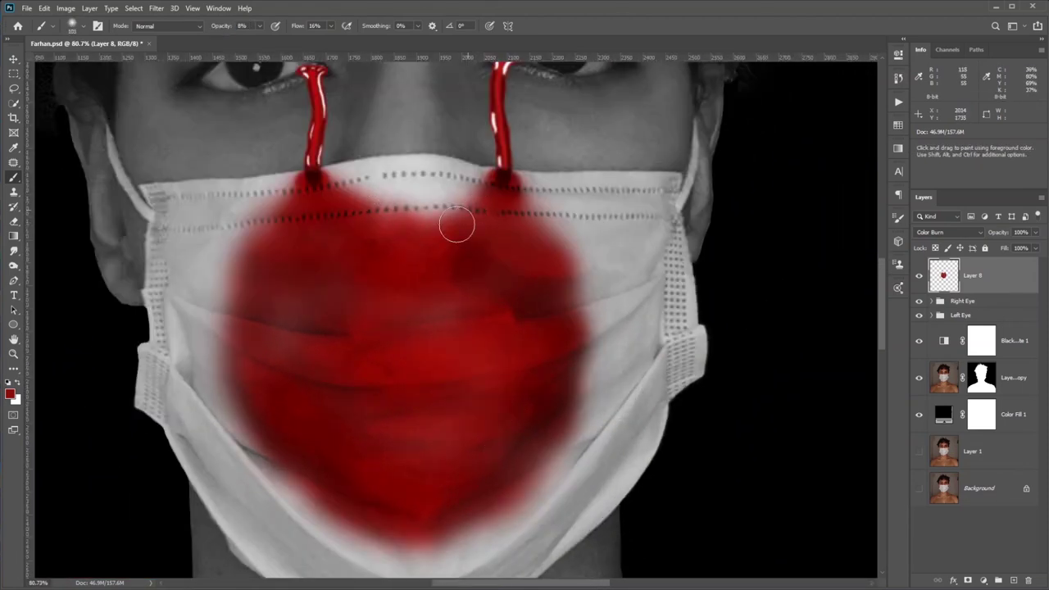
drag(457, 225, 438, 207)
drag(490, 215, 509, 215)
mouse_move(557, 322)
mouse_down()
mouse_move(550, 417)
mouse_move(473, 511)
mouse_up()
Raise the brush opacity to 23%, blend the stain's lower and upper edges, and compare the image with the stain layer hidden and shown
key(2)
key(3)
mouse_move(315, 483)
mouse_down()
mouse_move(453, 527)
mouse_move(544, 423)
mouse_up()
drag(414, 209, 398, 220)
drag(492, 174, 464, 173)
scroll(426, 279, down, 2)
mouse_move(400, 345)
mouse_down()
mouse_move(366, 216)
mouse_move(402, 345)
mouse_up()
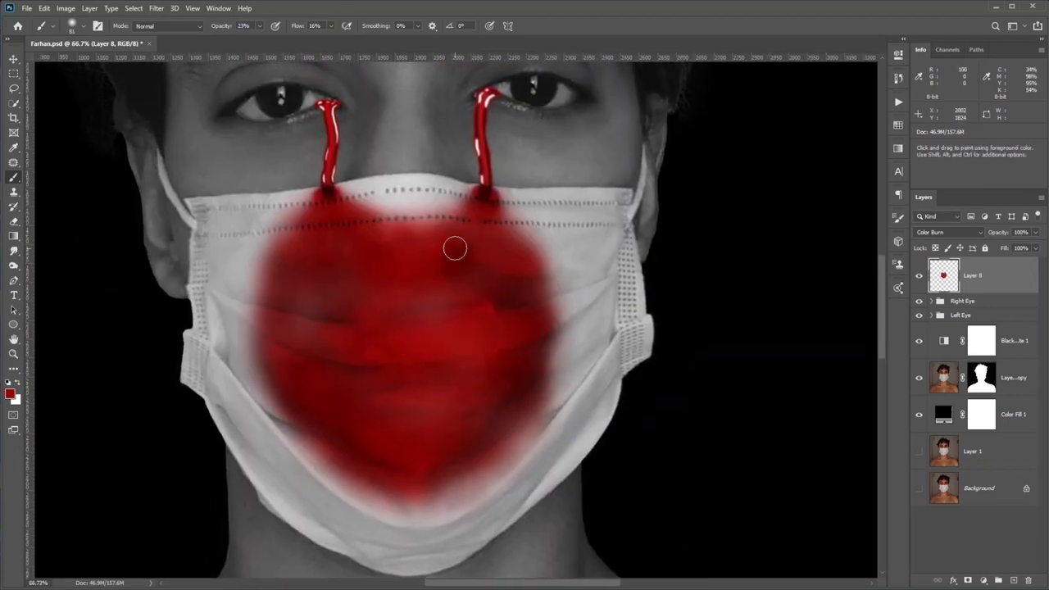
scroll(455, 240, up, 5)
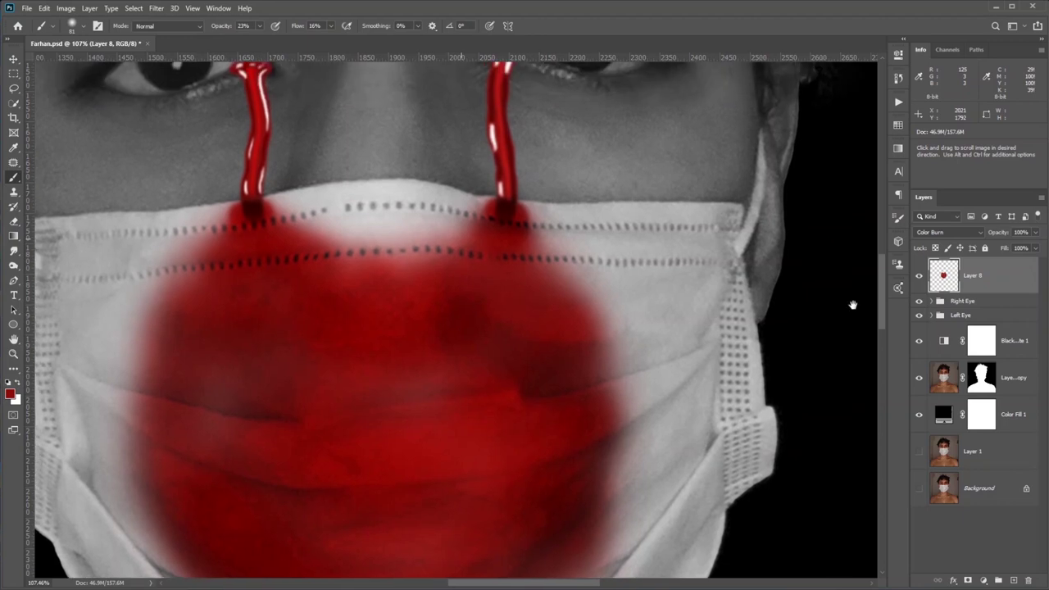
click(919, 276)
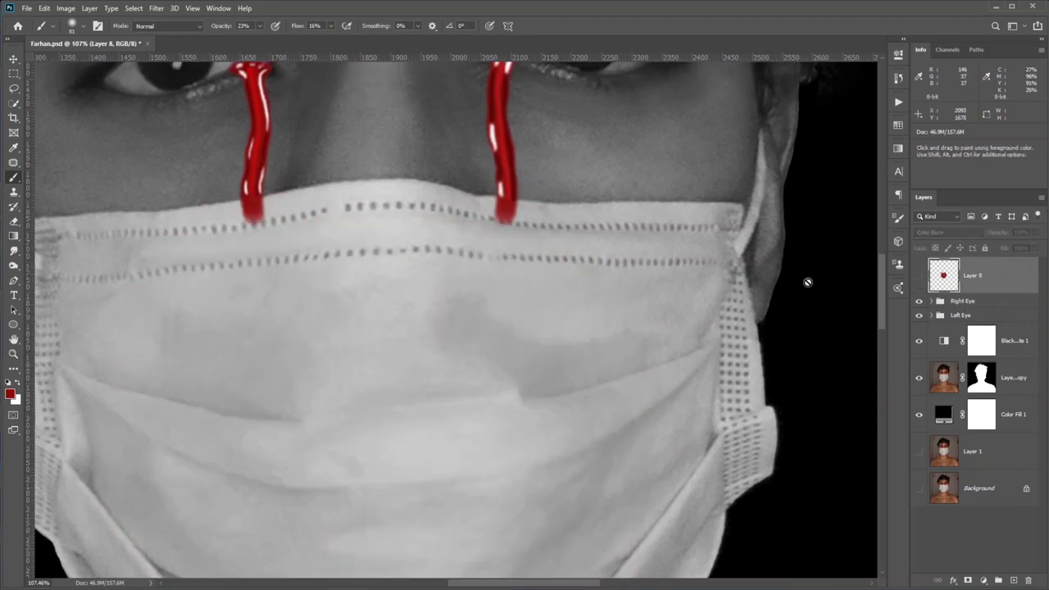
click(919, 276)
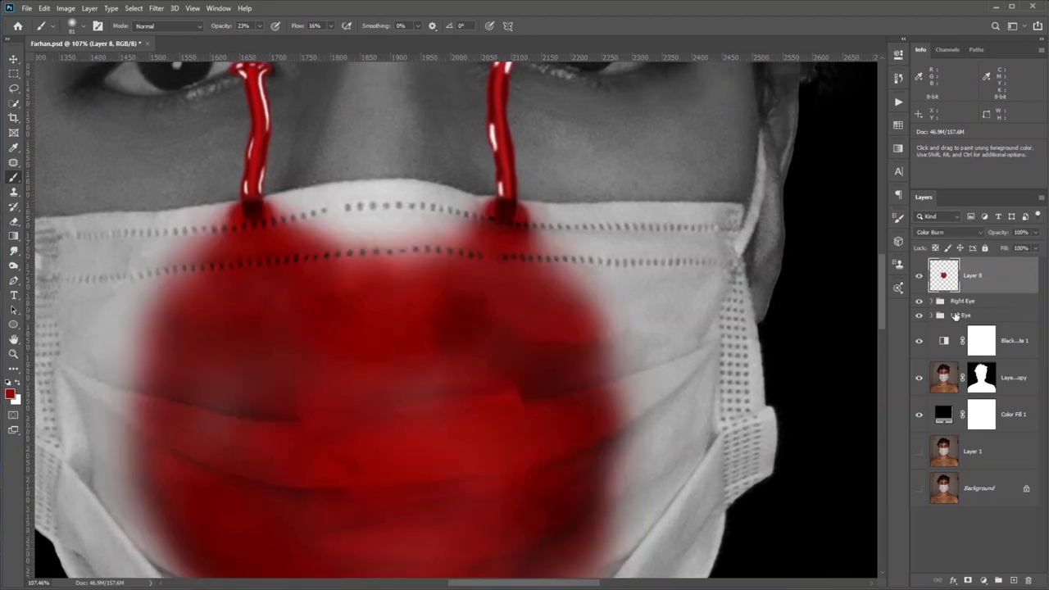
Add layer masks to the Left Eye and Right Eye groups and fade the streaks' lower ends with a black brush at 40% opacity
click(957, 317)
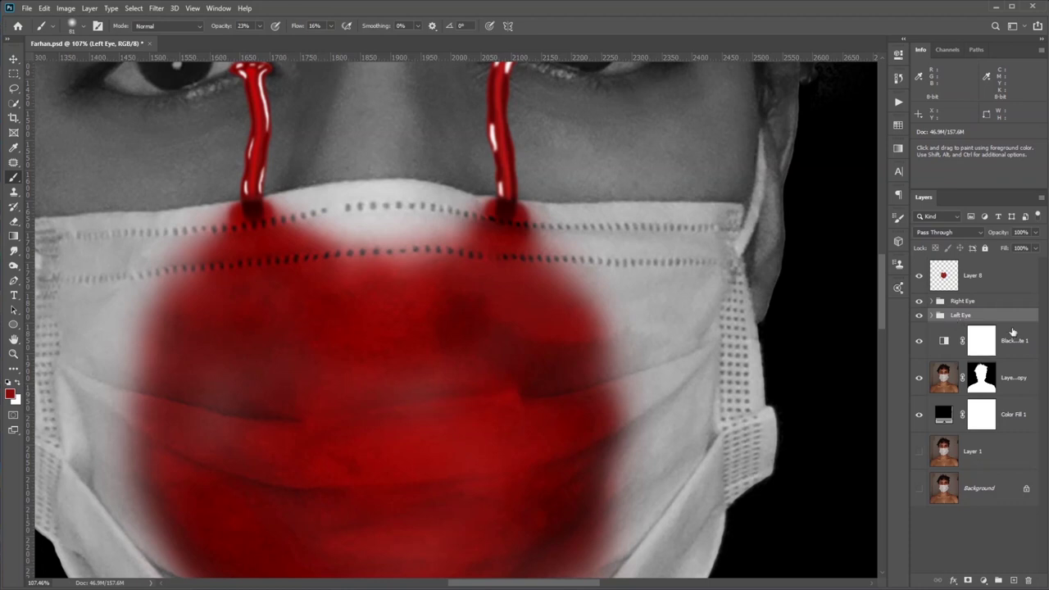
click(968, 580)
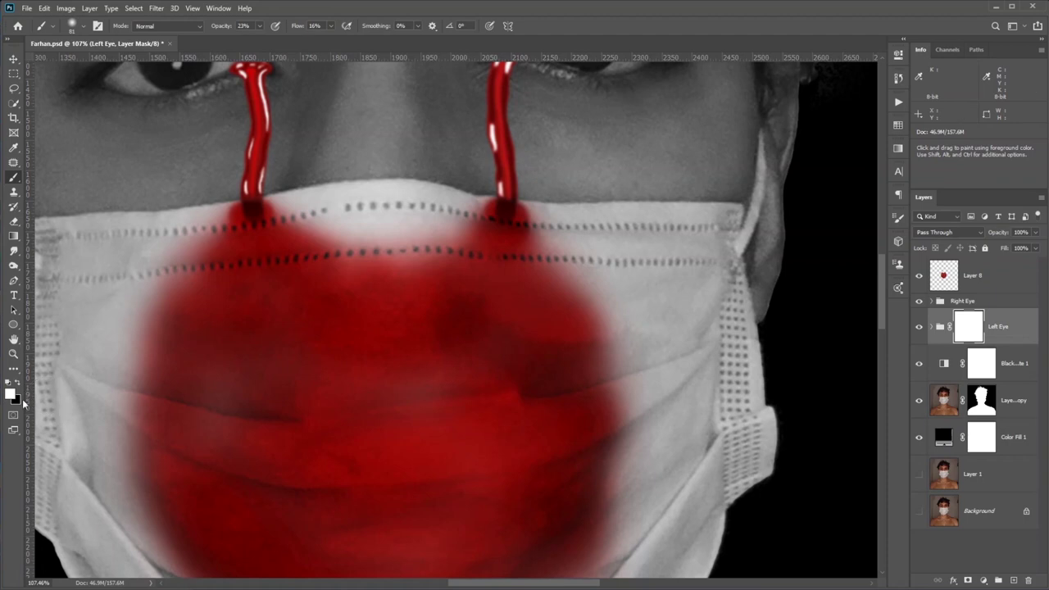
key(x)
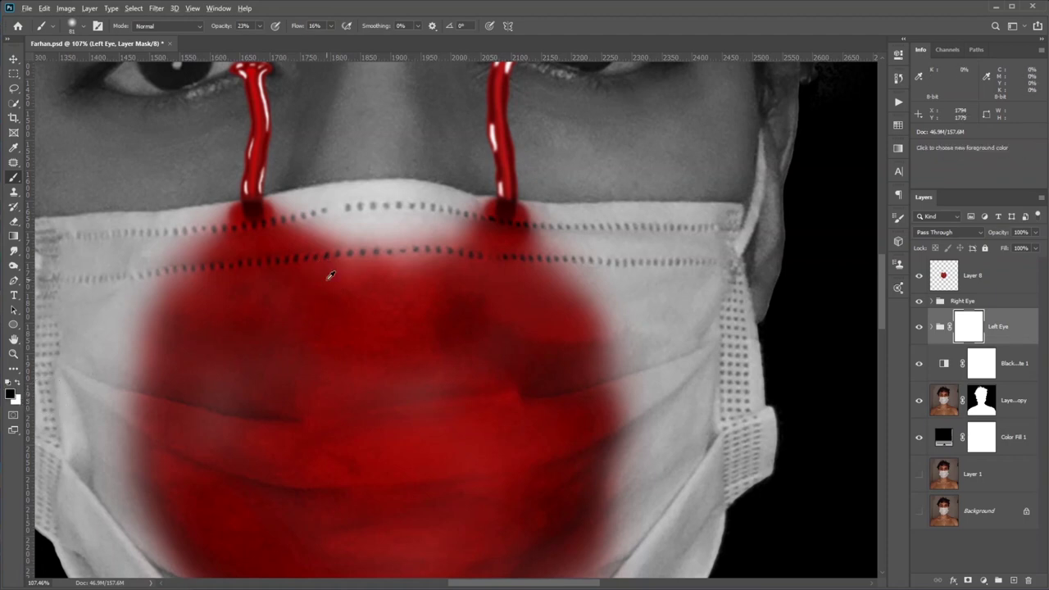
scroll(328, 279, up, 3)
drag(248, 323, 258, 363)
key(0)
key(9)
key(1)
key(7)
key(4)
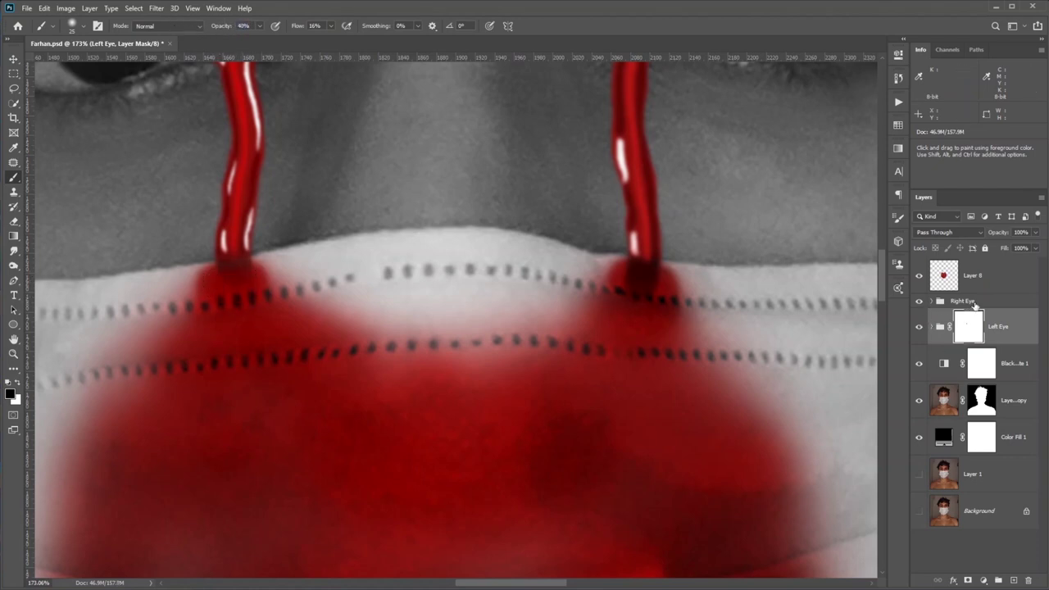
click(975, 302)
click(969, 580)
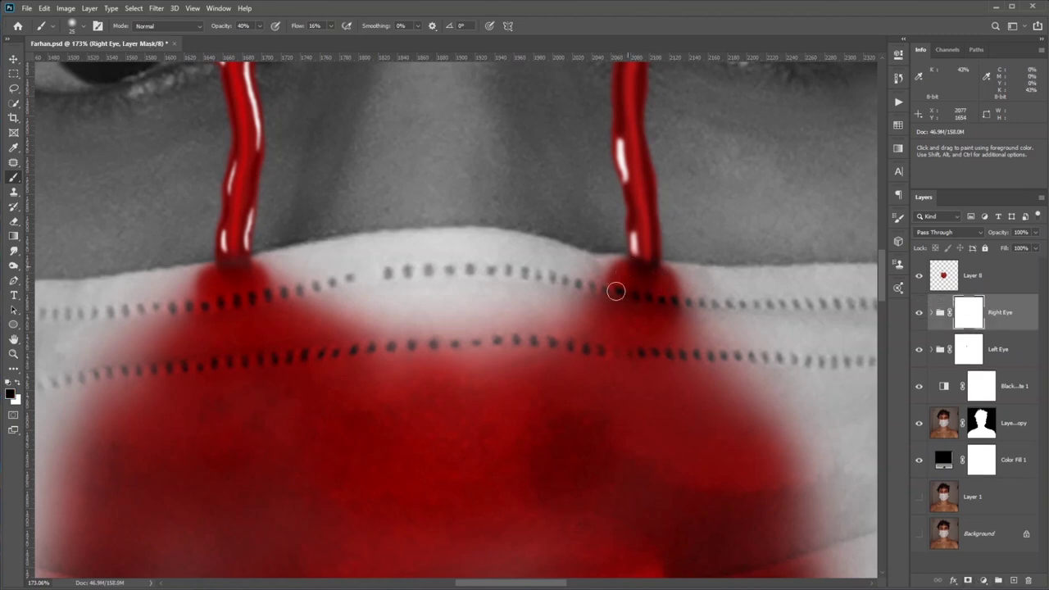
Create a new layer above the stain, sample the streak's red and touch up where the streaks run into the mask with a small brush
click(947, 280)
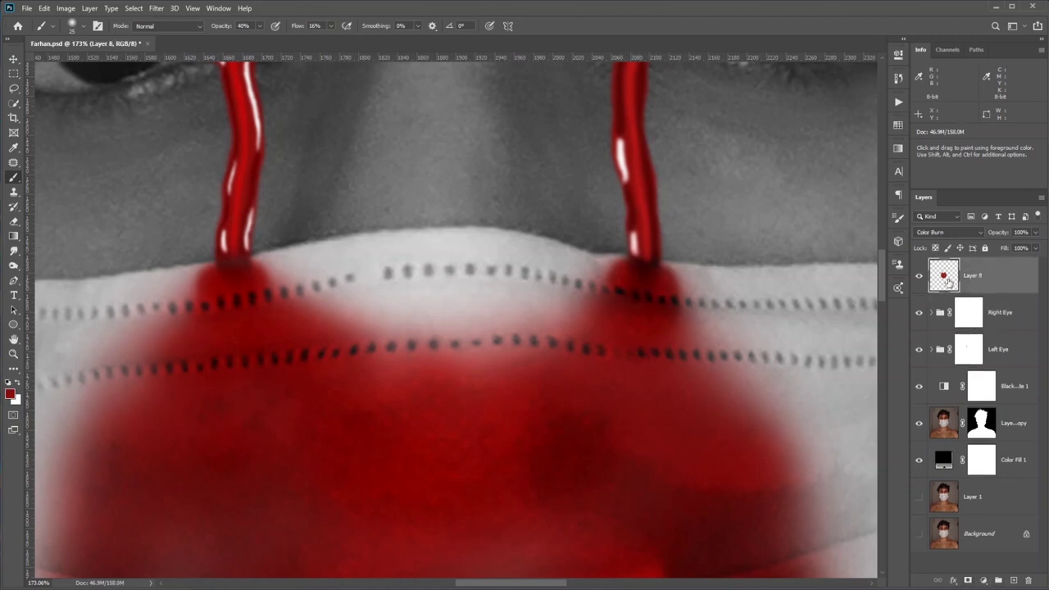
click(1014, 581)
drag(644, 239, 626, 280)
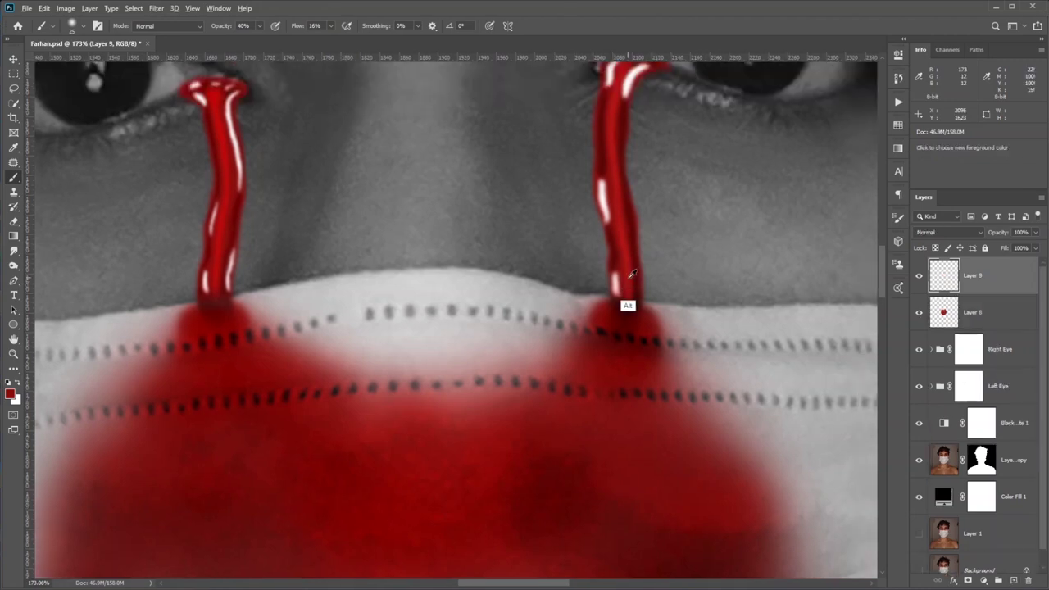
alt+click(623, 261)
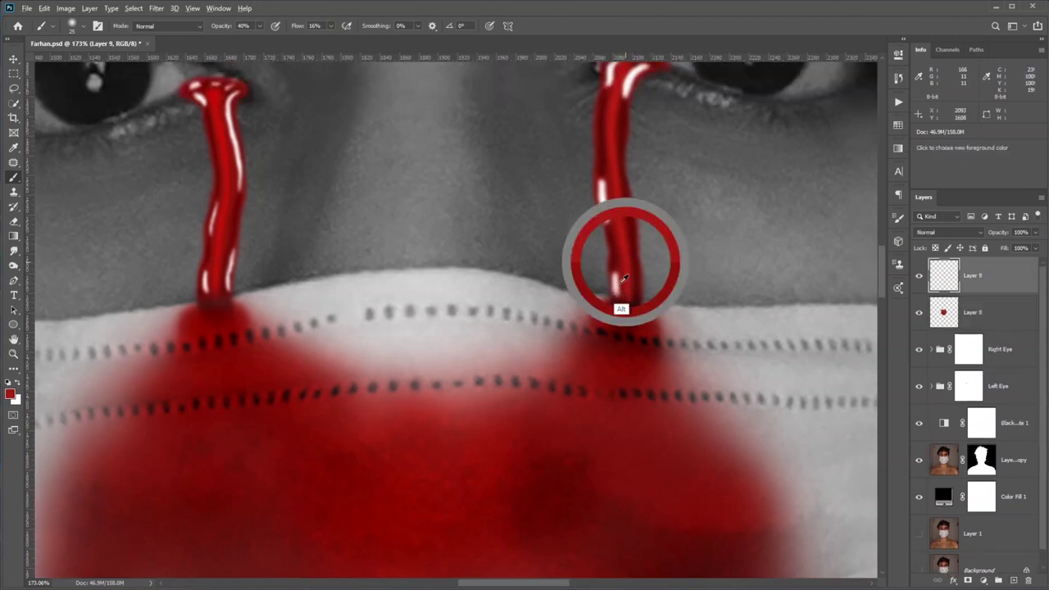
drag(618, 311, 611, 311)
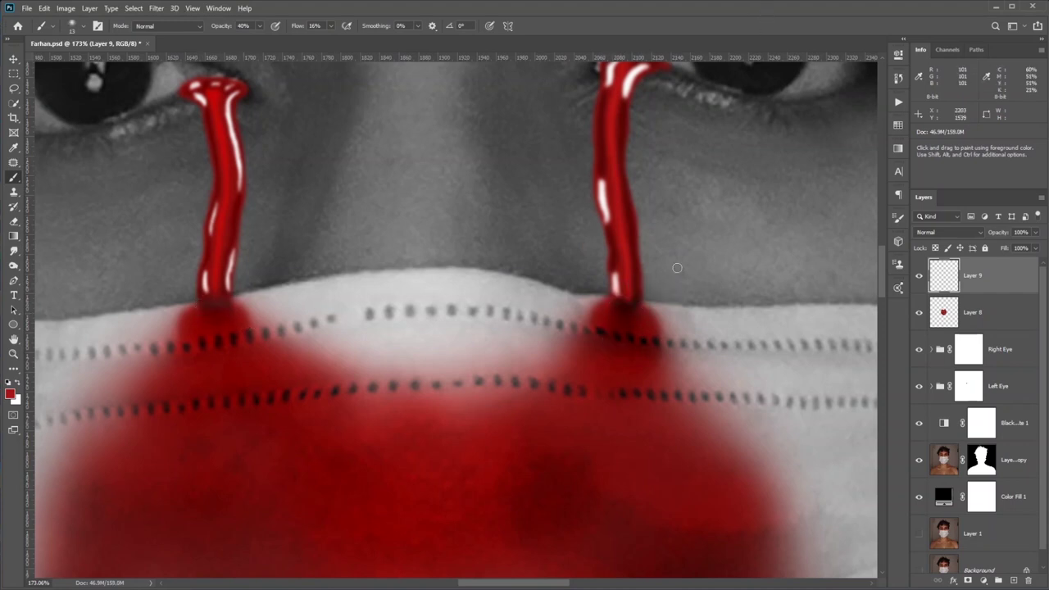
key(ctrl+0)
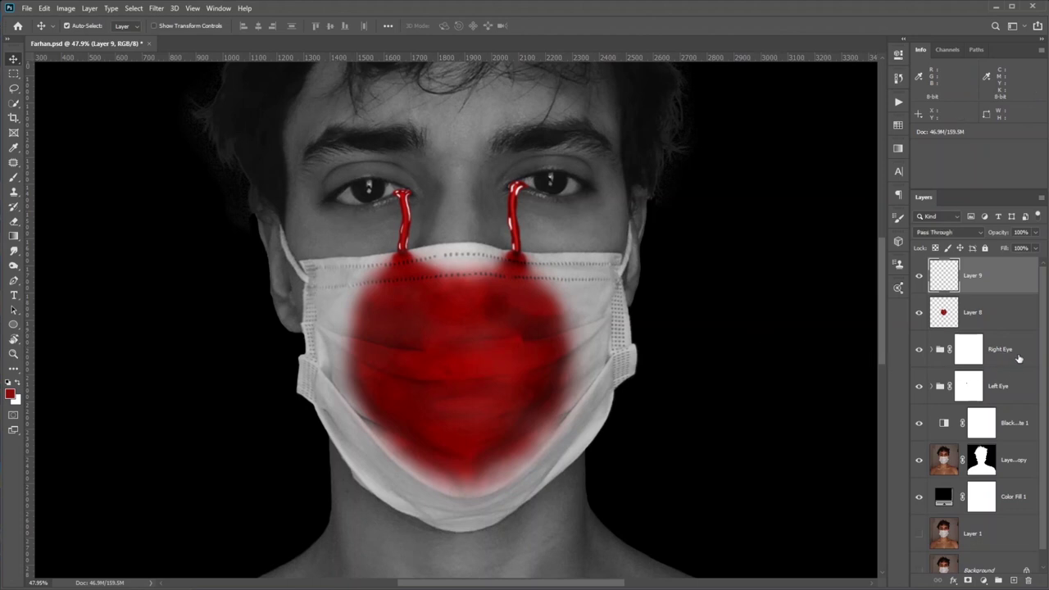
Lower the opacity of the Right Eye and Left Eye groups together to 80%
click(1019, 358)
shift+click(1022, 392)
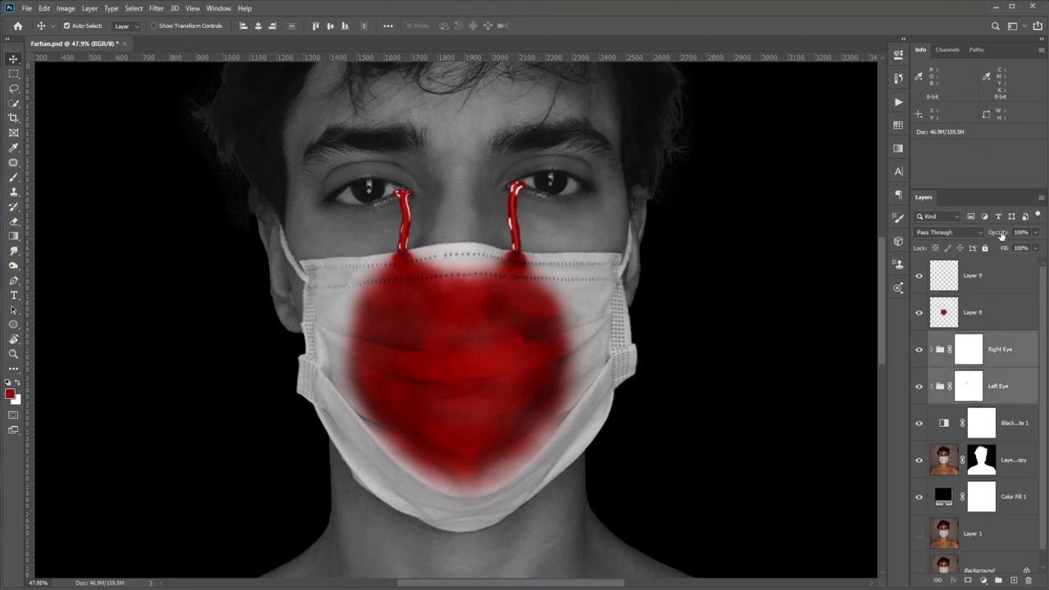
drag(989, 236, 987, 236)
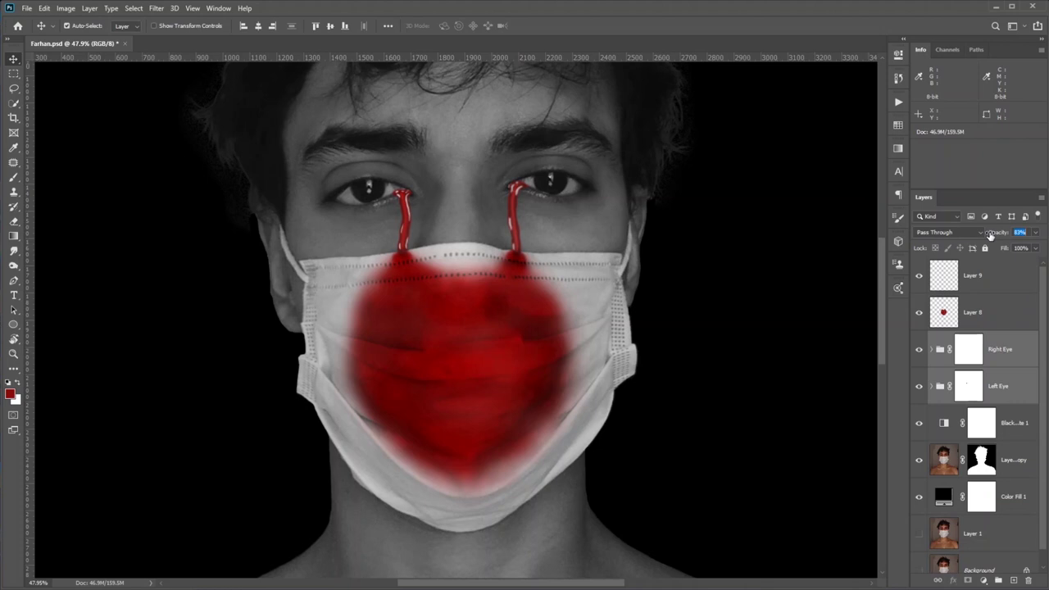
key(Return)
scroll(647, 357, down, 3)
drag(654, 414, 575, 384)
scroll(576, 389, down, 2)
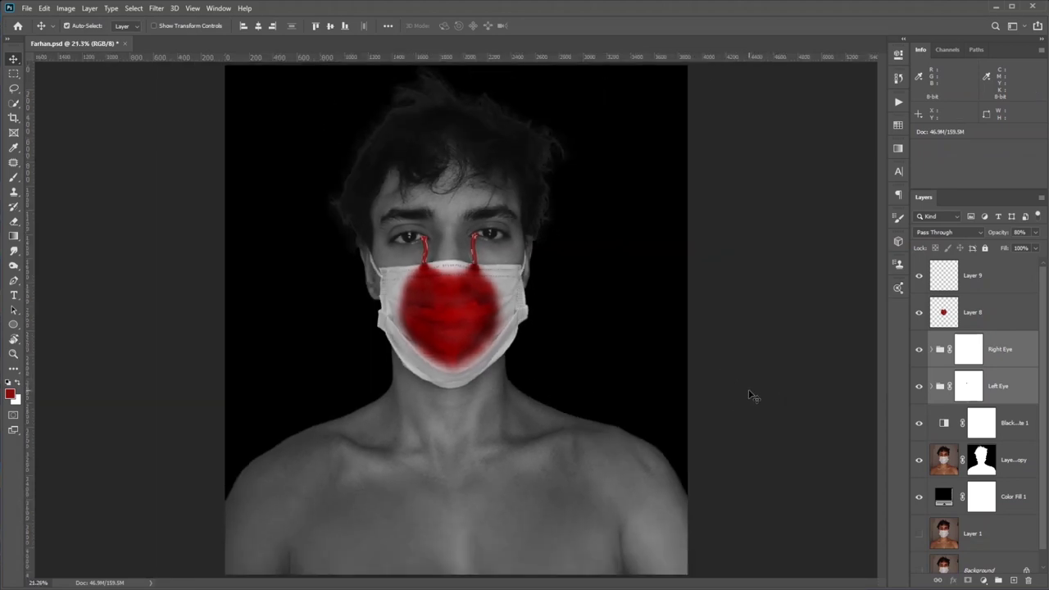
Stamp all visible layers into a new top layer and convert it to a smart object
click(1005, 280)
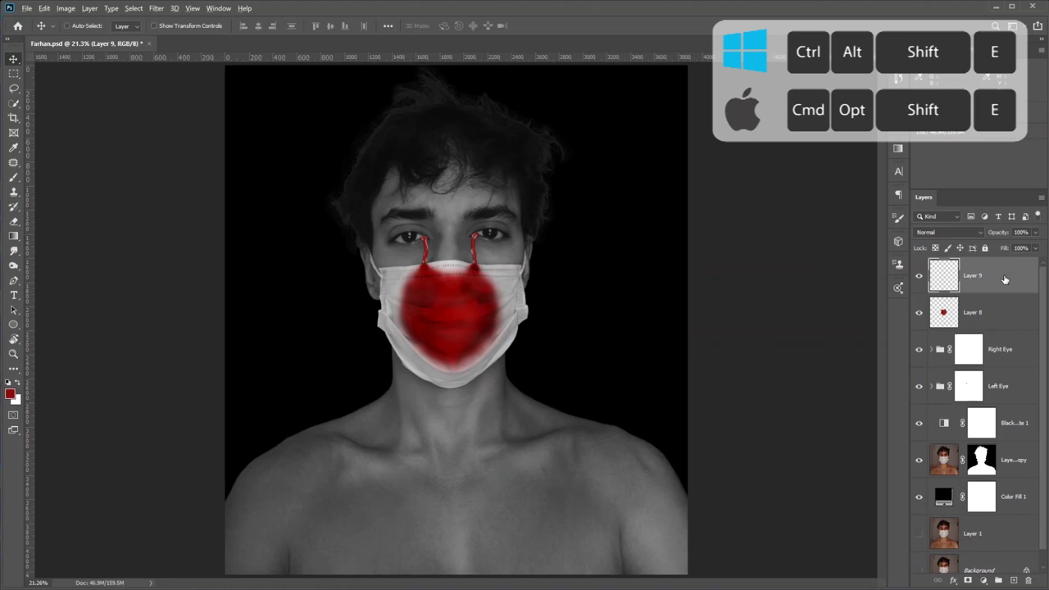
key(ctrl+alt+shift+e)
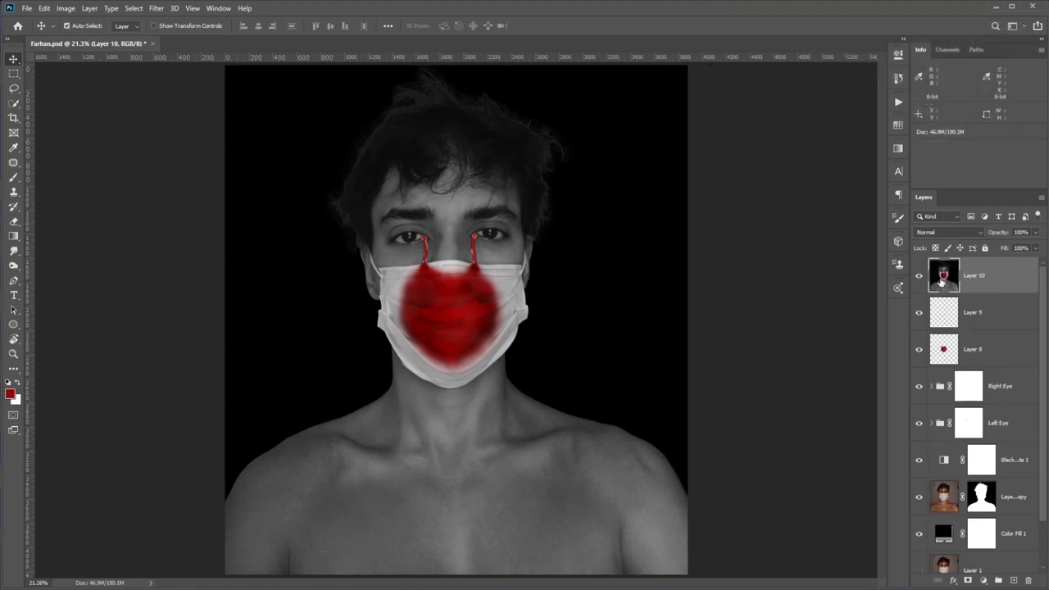
right_click(1015, 280)
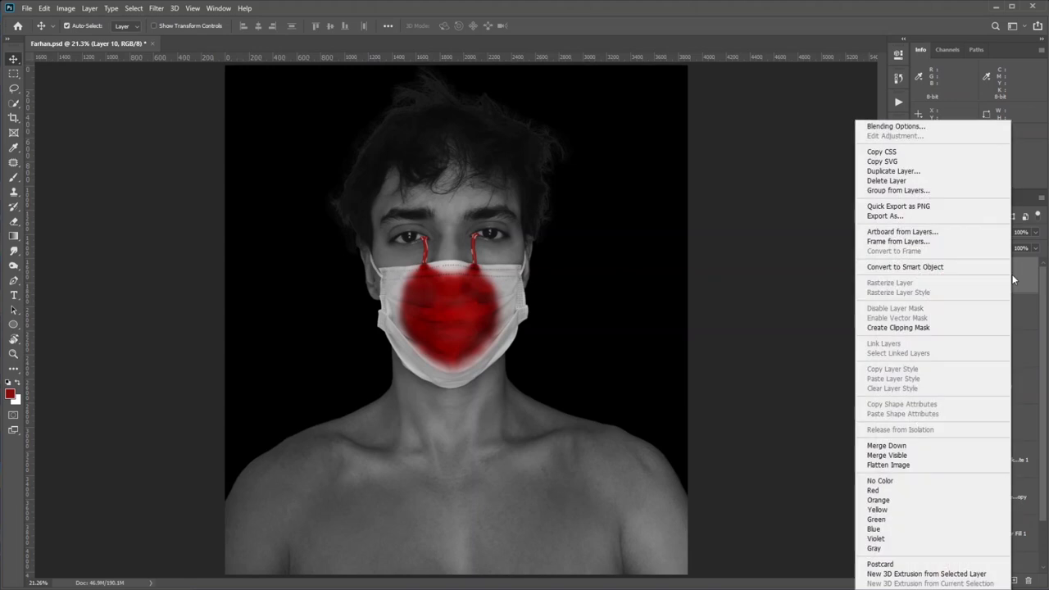
click(951, 270)
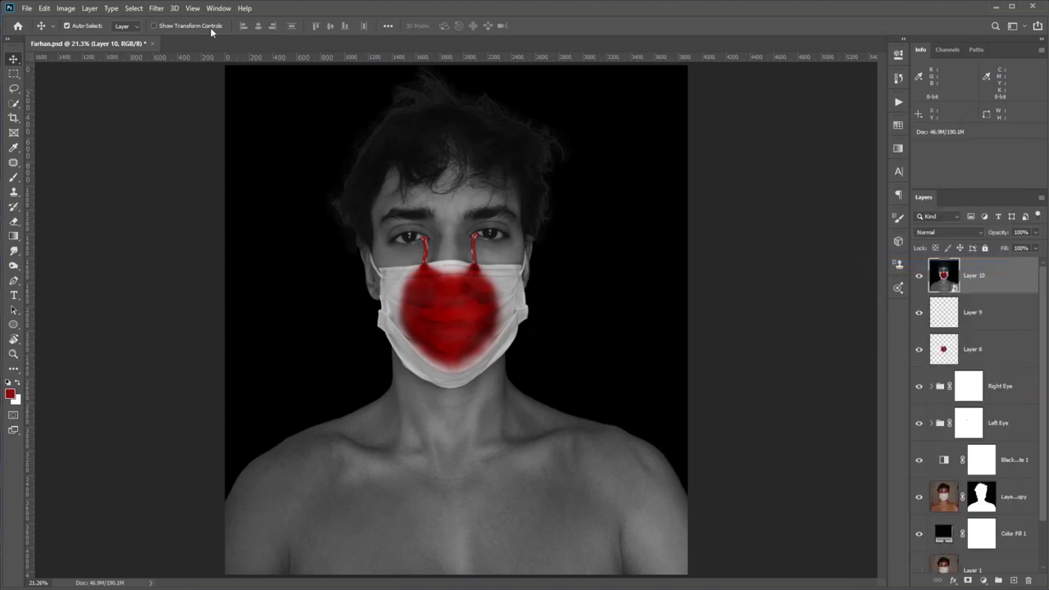
Apply a Camera Raw Filter with Exposure +0.45, Contrast +25, Highlights +18, Shadows -3, Blacks +12, Texture +18 and Vibrance -3
click(157, 9)
click(185, 75)
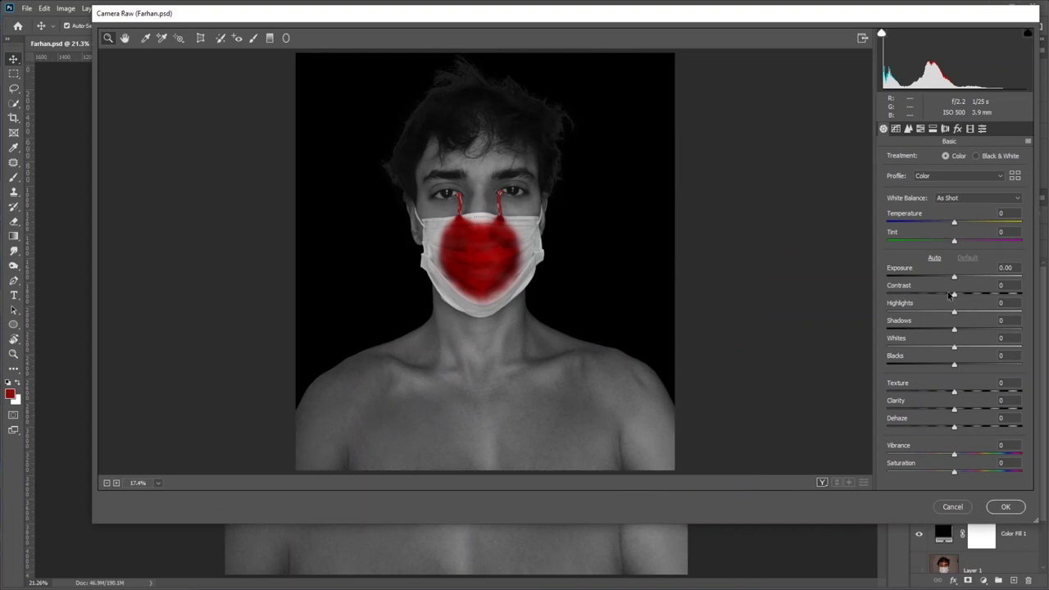
drag(954, 277, 953, 332)
mouse_move(954, 365)
mouse_down()
mouse_move(971, 350)
mouse_move(962, 350)
mouse_up()
drag(954, 393, 967, 392)
click(954, 409)
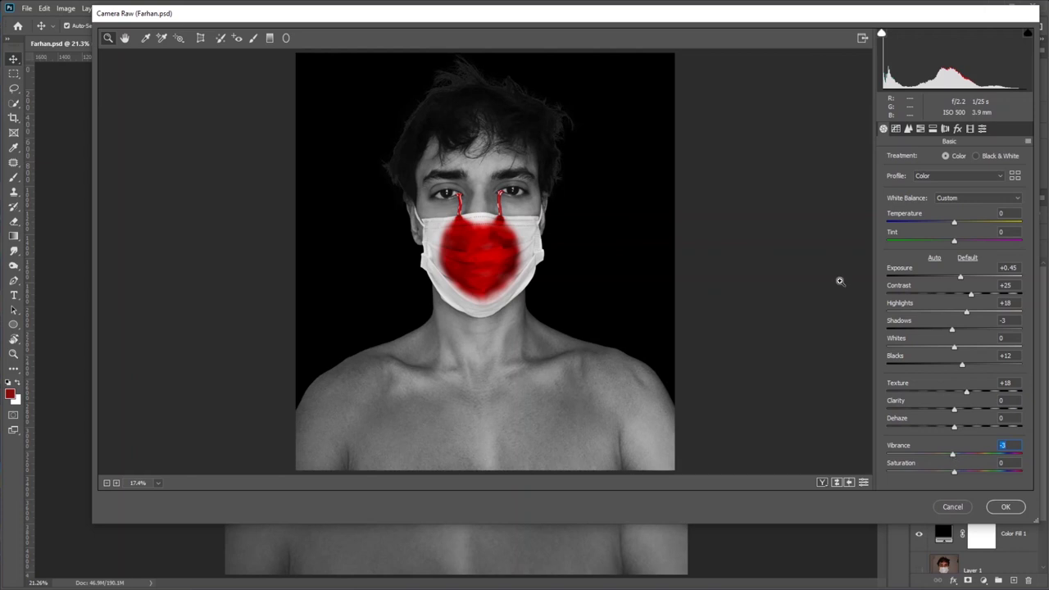
click(1003, 505)
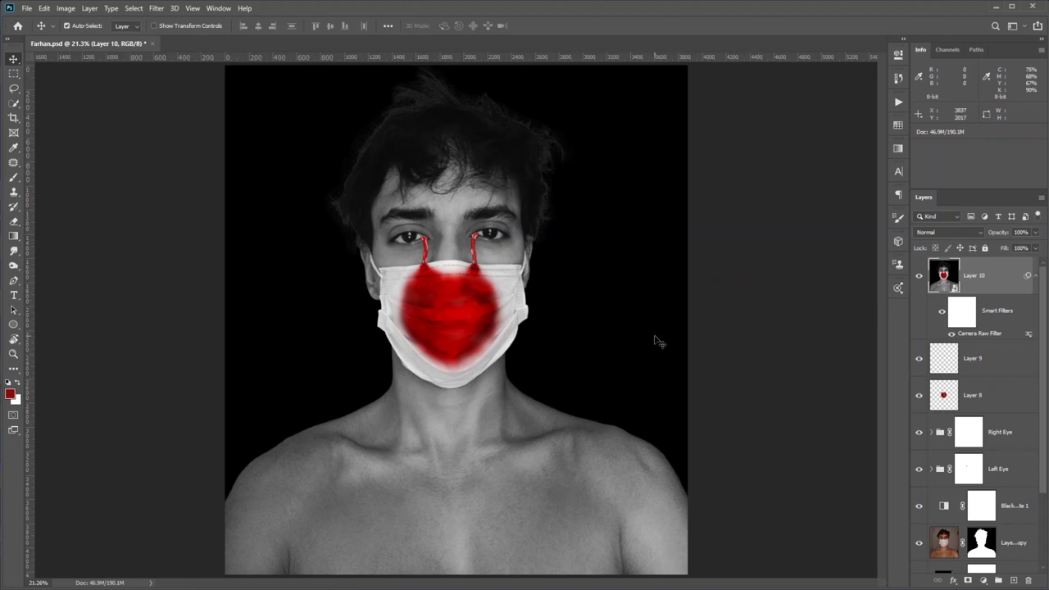
Add a Curves adjustment layer with a strong S-curve, darkening the shadows and raising the midtone point to input 134, output 169
click(983, 580)
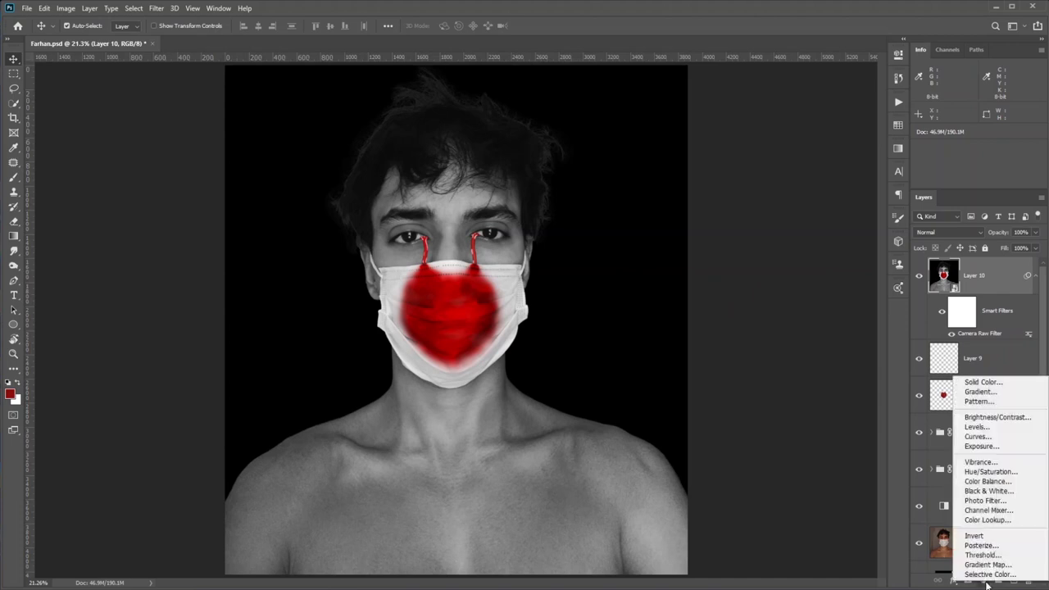
click(978, 437)
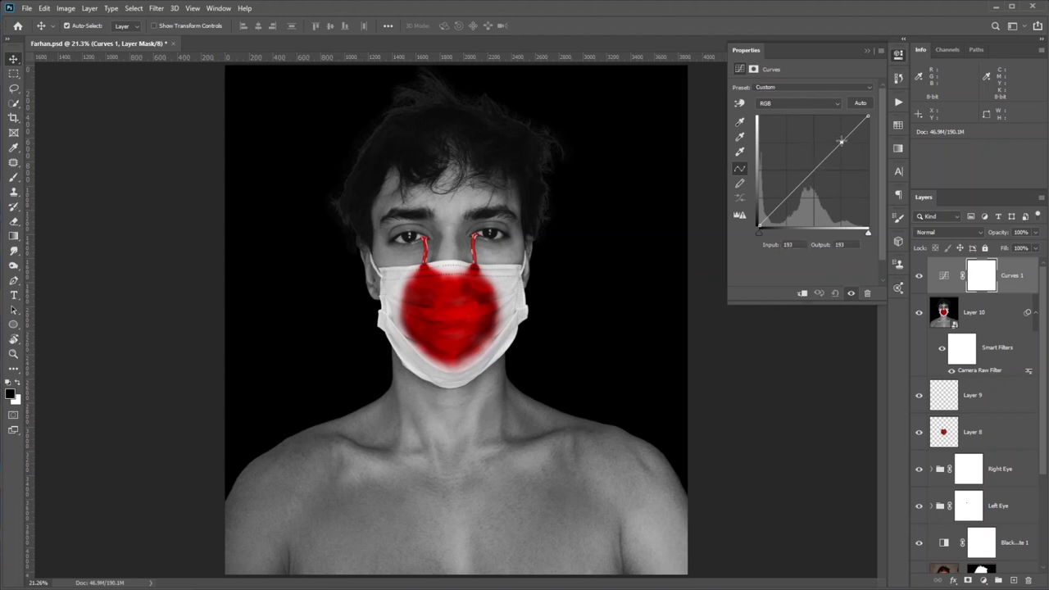
drag(841, 143, 830, 137)
drag(780, 204, 795, 208)
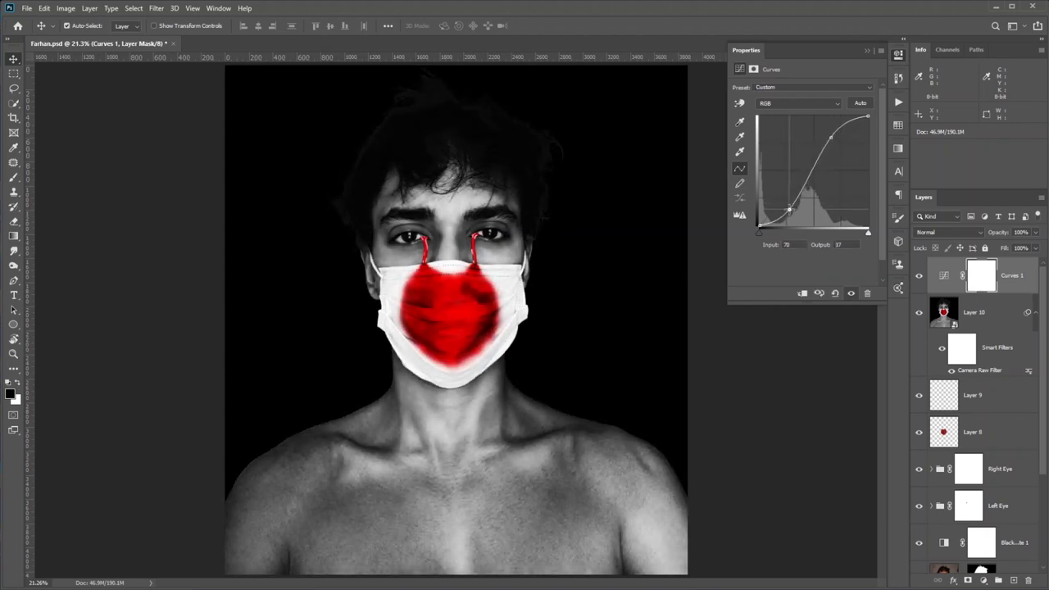
drag(831, 138, 828, 135)
drag(793, 210, 795, 212)
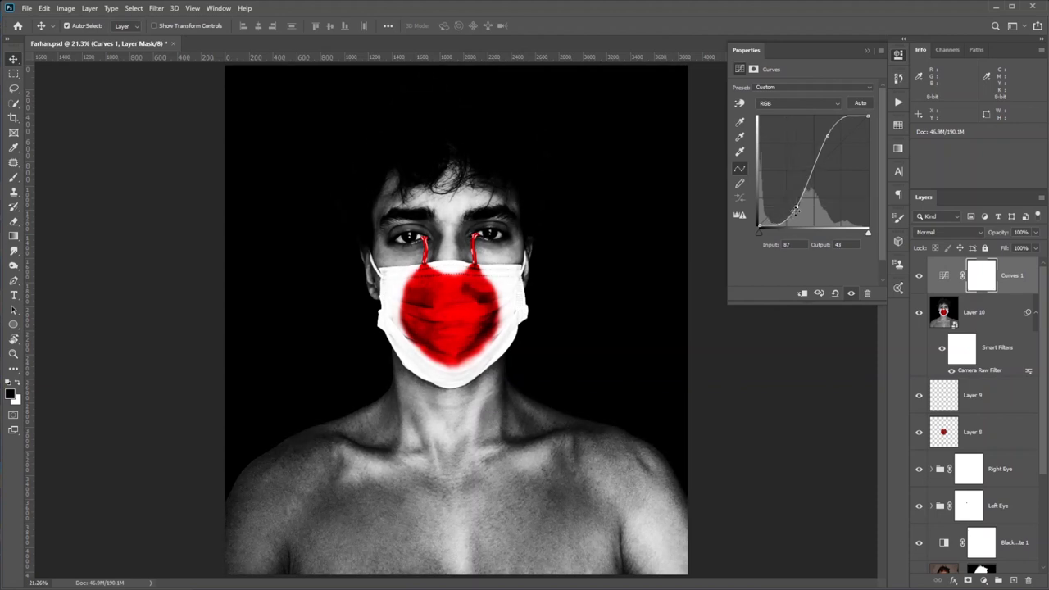
drag(797, 207, 794, 207)
drag(828, 135, 818, 149)
drag(795, 206, 790, 210)
drag(818, 150, 816, 153)
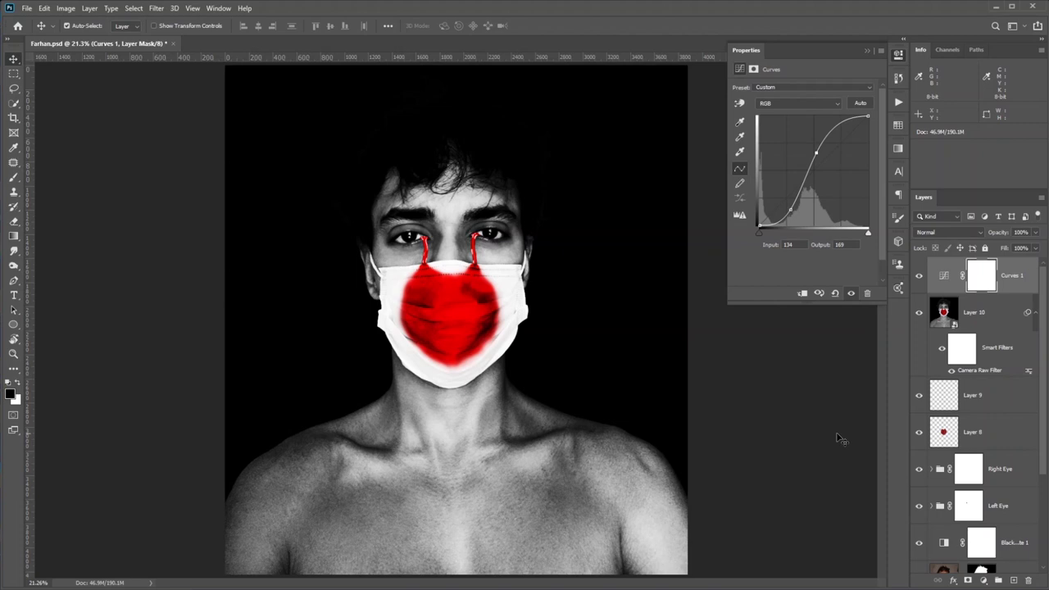
click(868, 52)
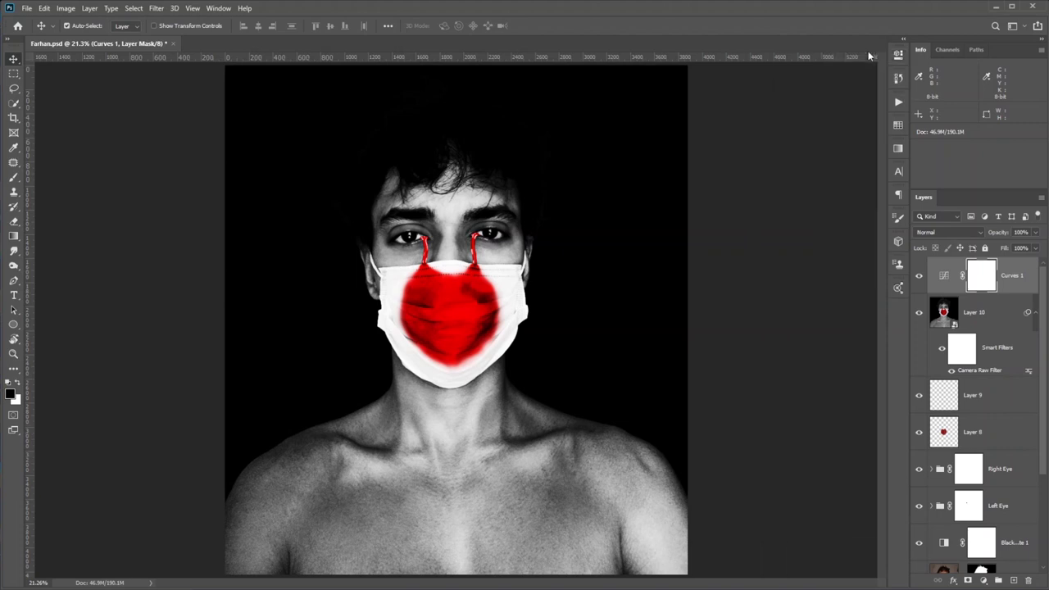
Add a Hue/Saturation adjustment layer with reduced saturation and invert its mask to black
click(985, 582)
click(987, 473)
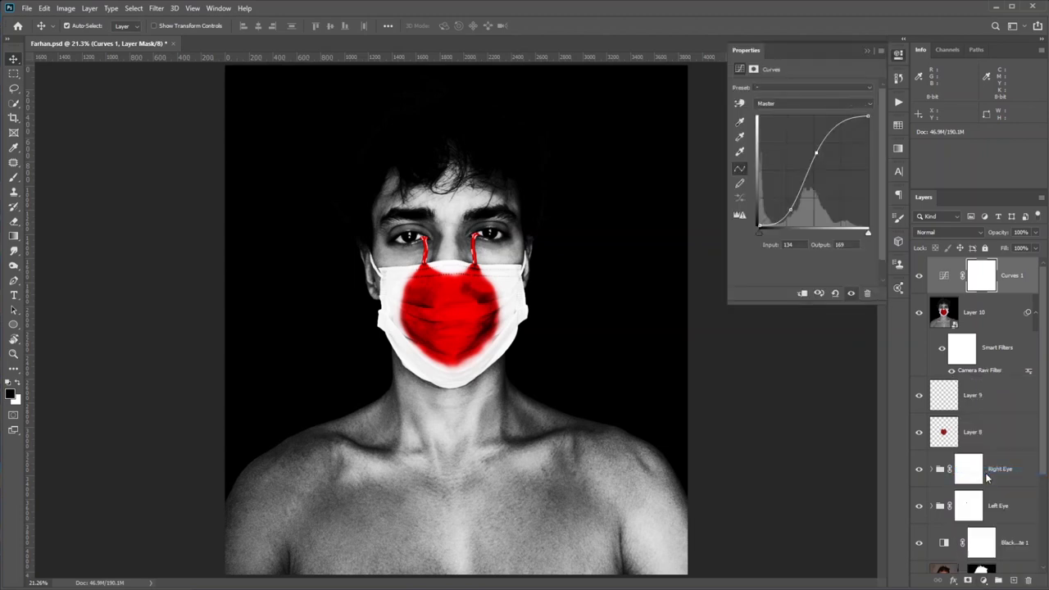
drag(803, 155, 786, 158)
click(867, 50)
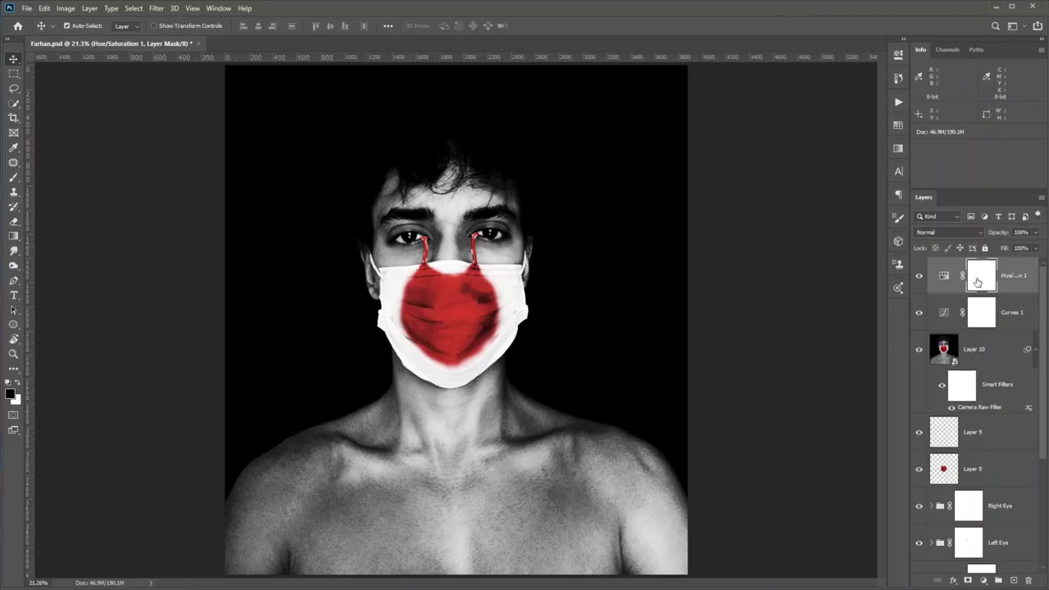
key(ctrl+i)
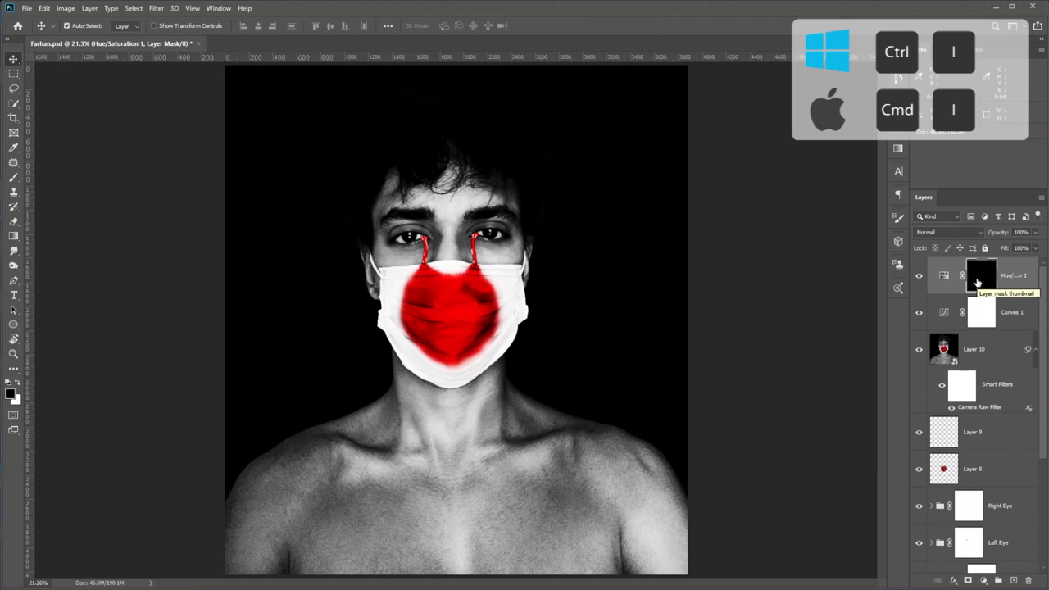
Paint white with a small brush on the Hue/Saturation mask over both blood streaks to desaturate only them
scroll(426, 273, up, 6)
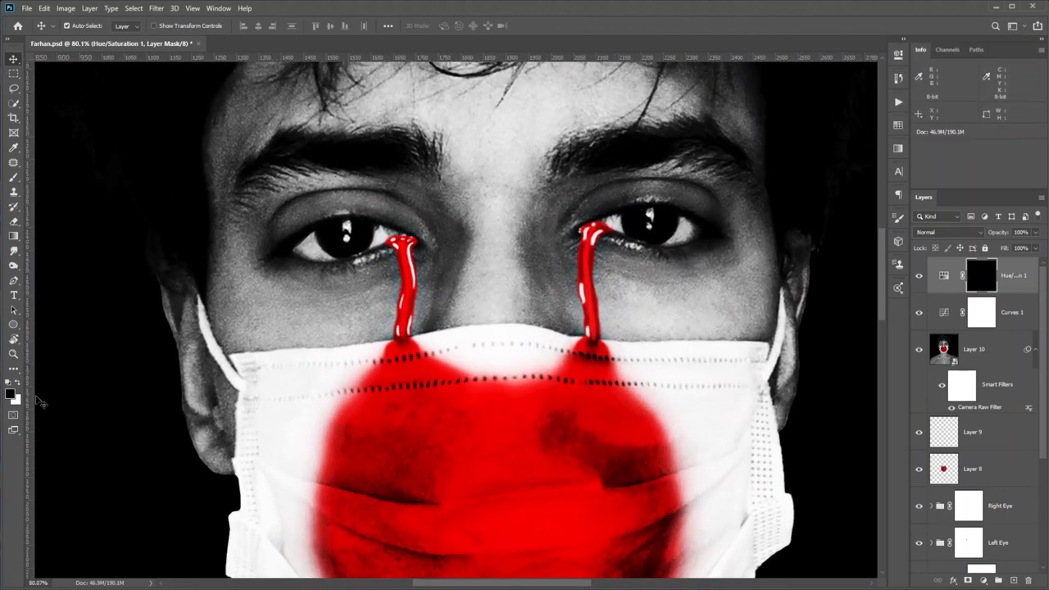
key(x)
key(b)
drag(400, 238, 400, 331)
drag(593, 231, 593, 333)
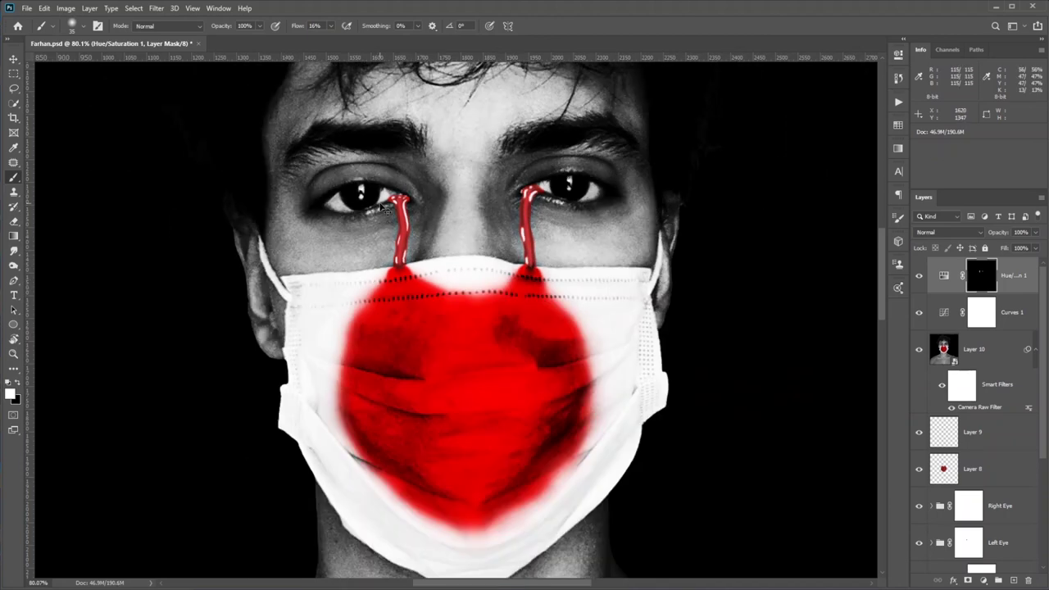
key(ctrl+0)
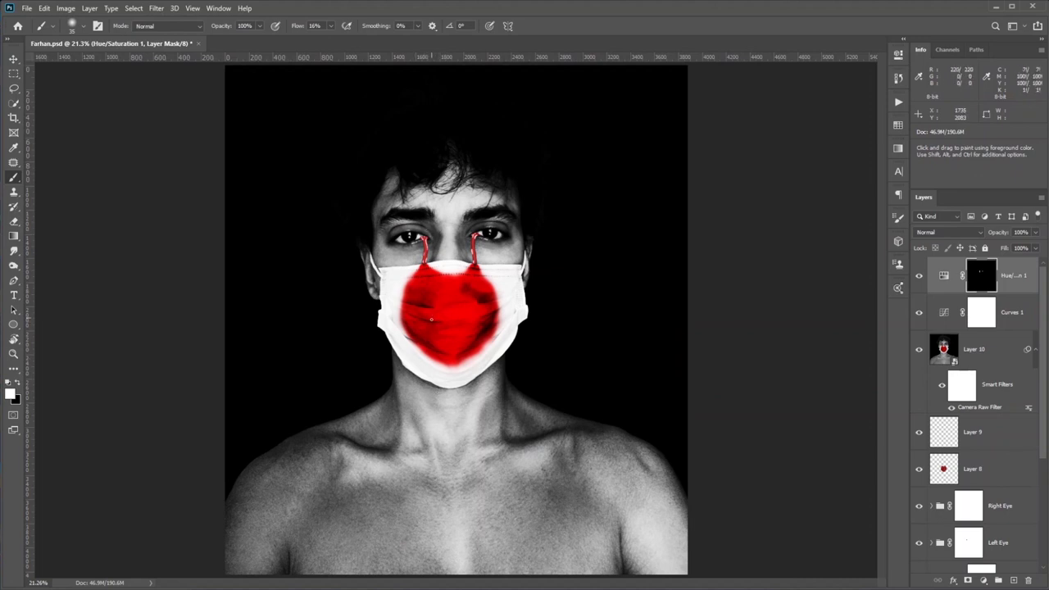
Add a second Hue/Saturation adjustment layer, sample the mask's red stain and slightly lower the saturation of the Reds
click(984, 580)
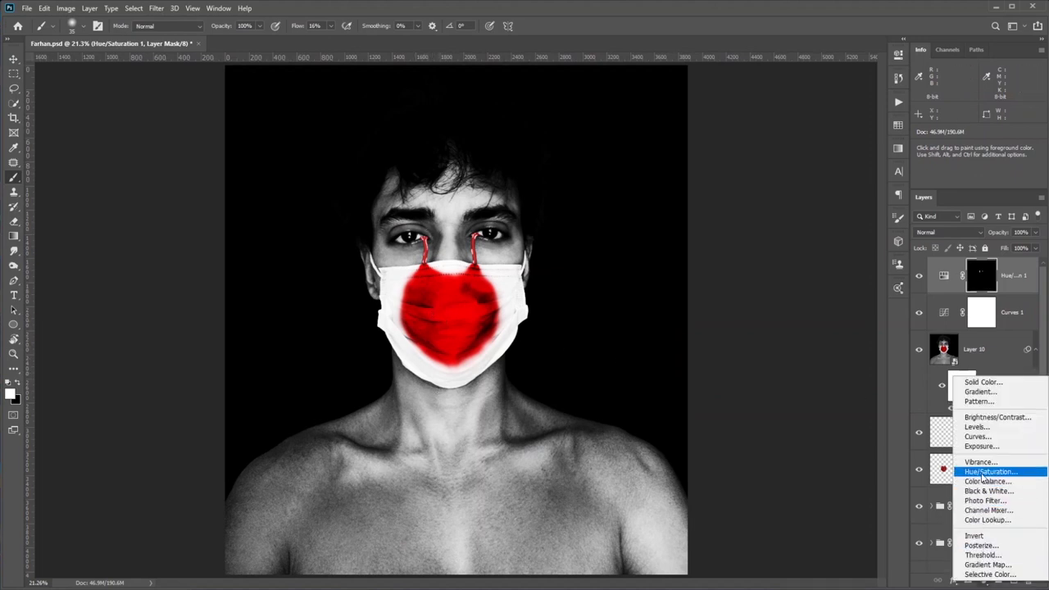
click(975, 471)
click(739, 103)
click(461, 322)
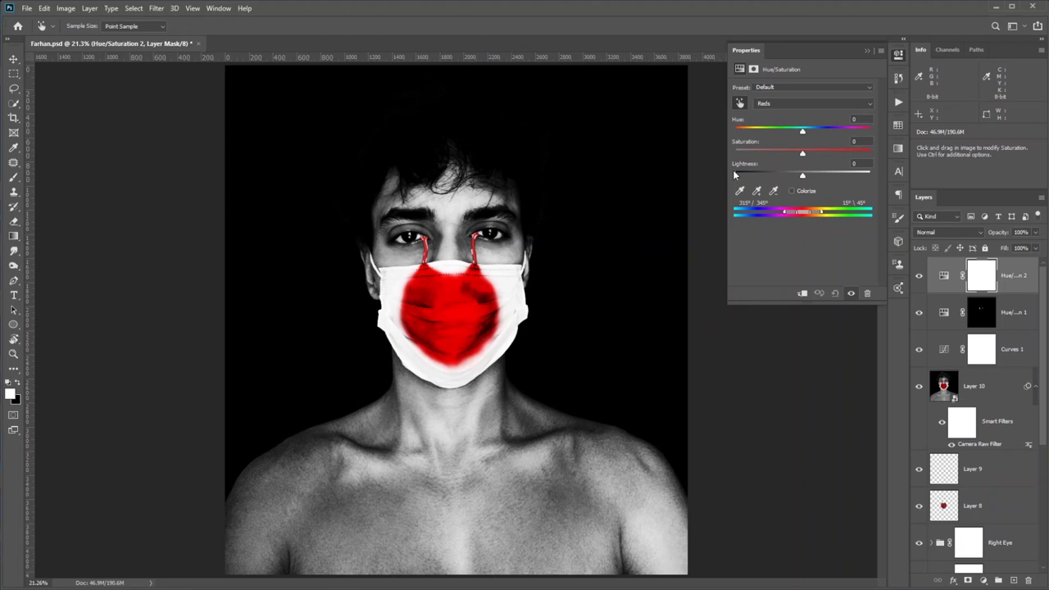
drag(802, 154, 792, 156)
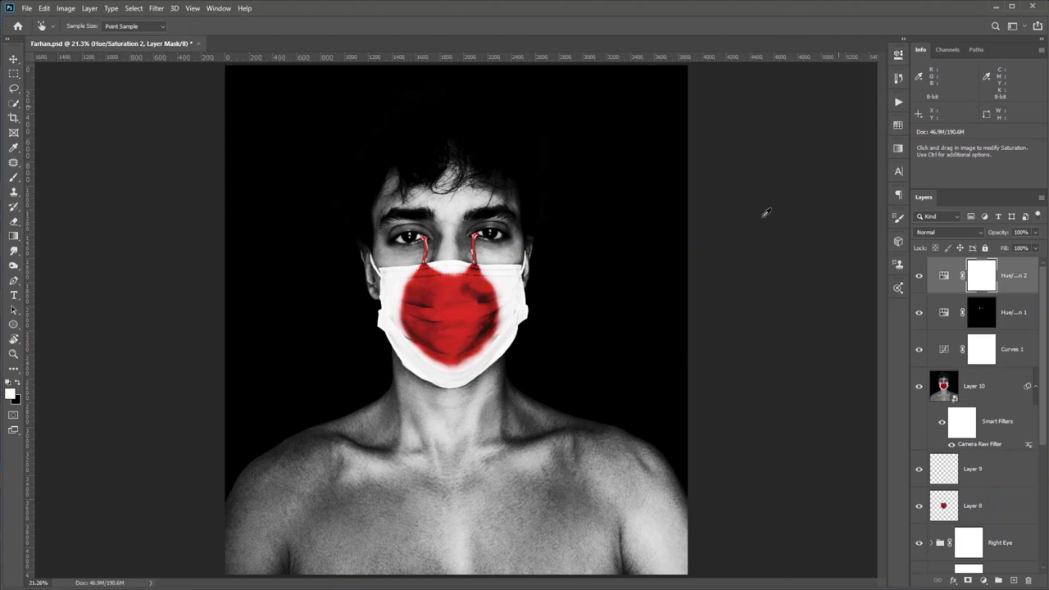
Create a new layer on top and paint white reflections in both pupils with a small brush
scroll(439, 262, up, 10)
drag(360, 186, 367, 271)
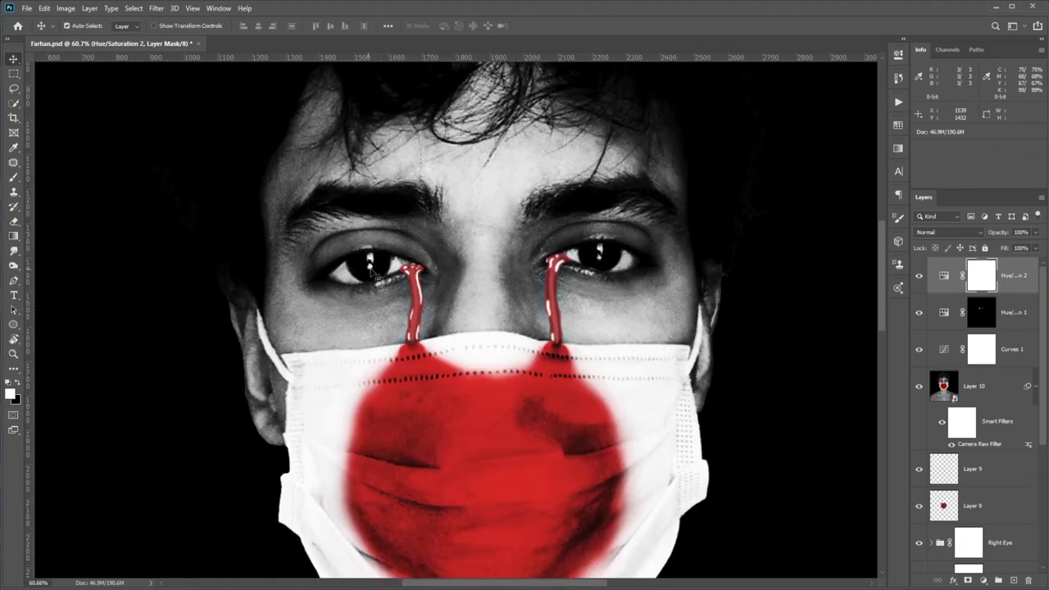
click(1013, 580)
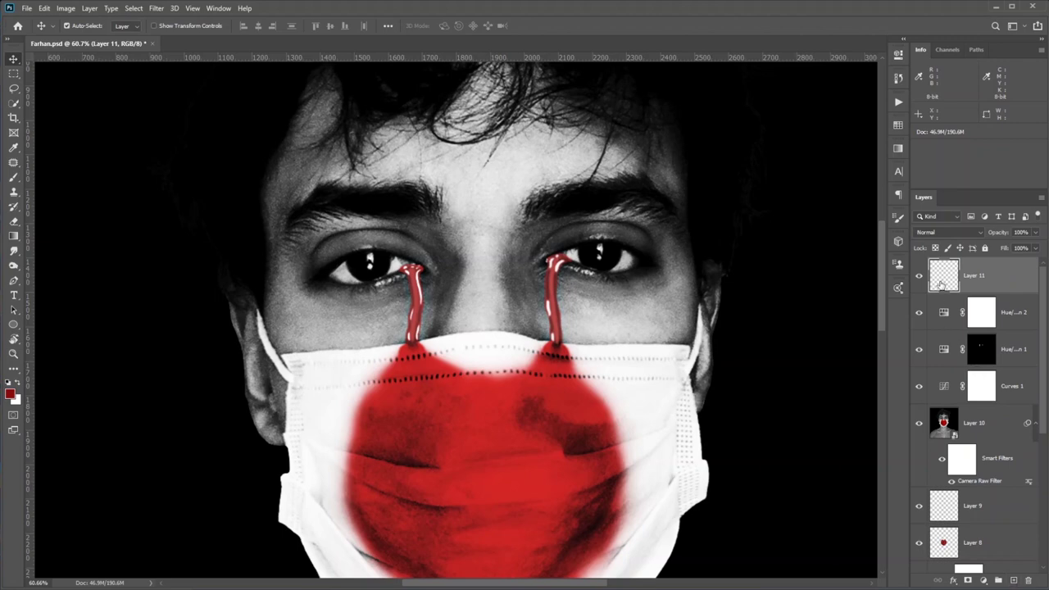
scroll(437, 340, up, 4)
scroll(368, 370, up, 1)
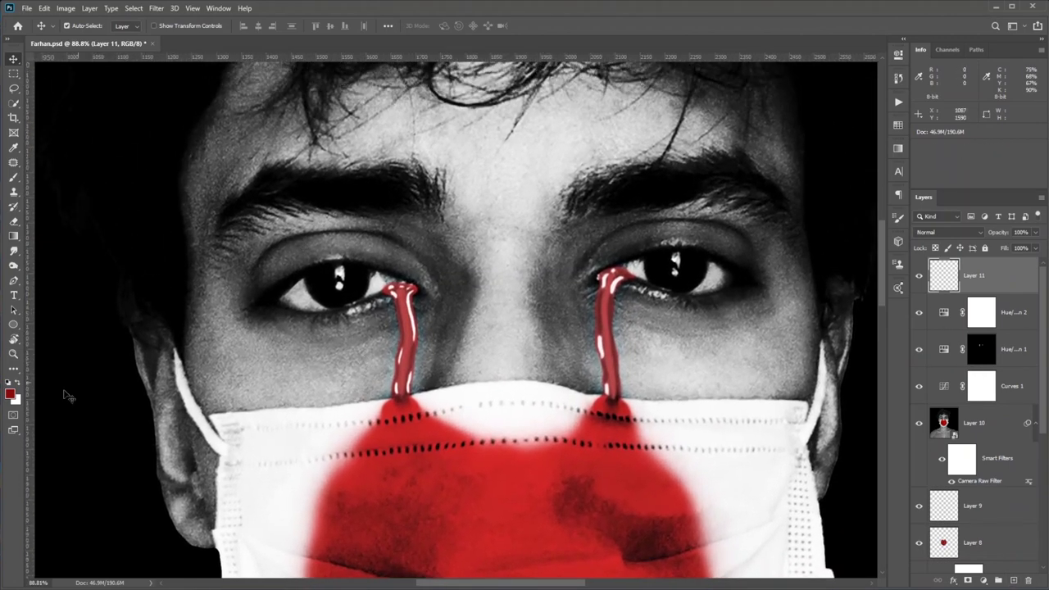
key(x)
key(b)
scroll(339, 282, up, 1)
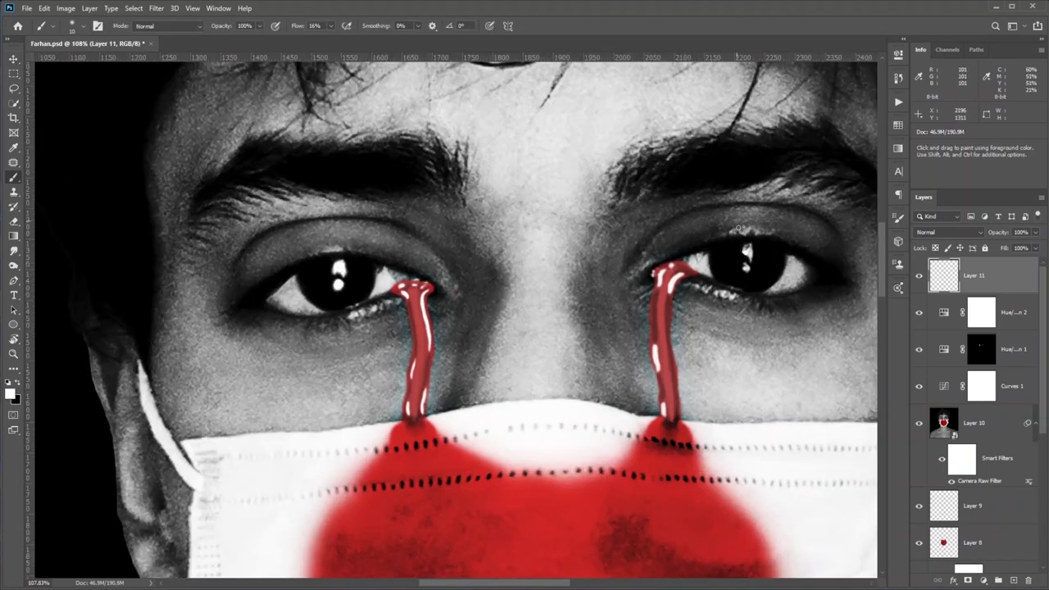
drag(750, 253, 748, 270)
Blend the eye reflections with Blend If, splitting the Underlying Layer's black slider to 0 / 142
double_click(1009, 278)
drag(803, 243, 849, 317)
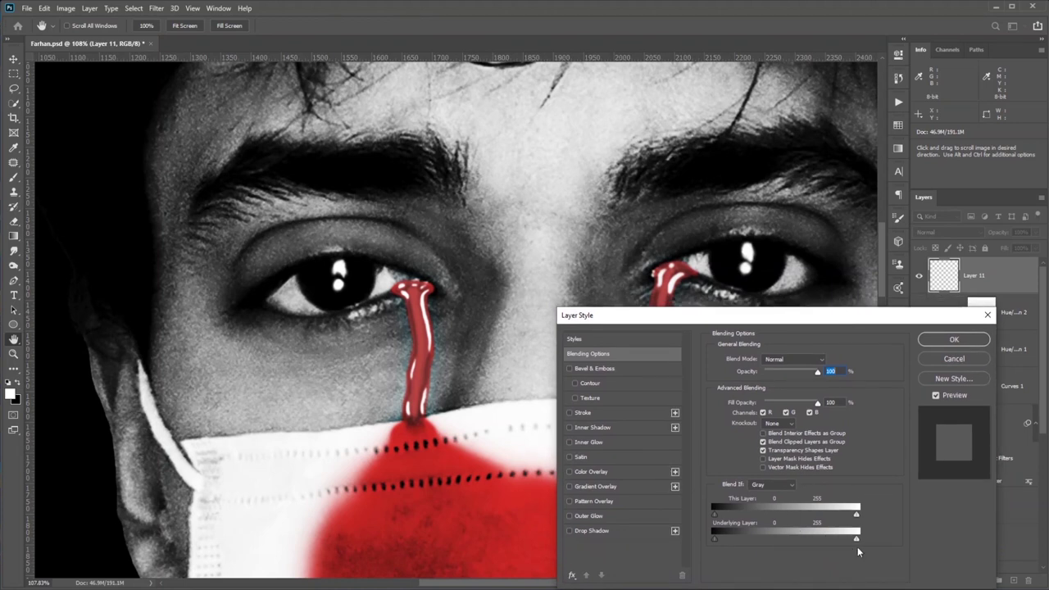
drag(857, 539, 852, 537)
mouse_move(771, 538)
mouse_down()
mouse_move(755, 536)
mouse_move(779, 539)
mouse_up()
drag(715, 539, 879, 541)
drag(771, 538, 800, 549)
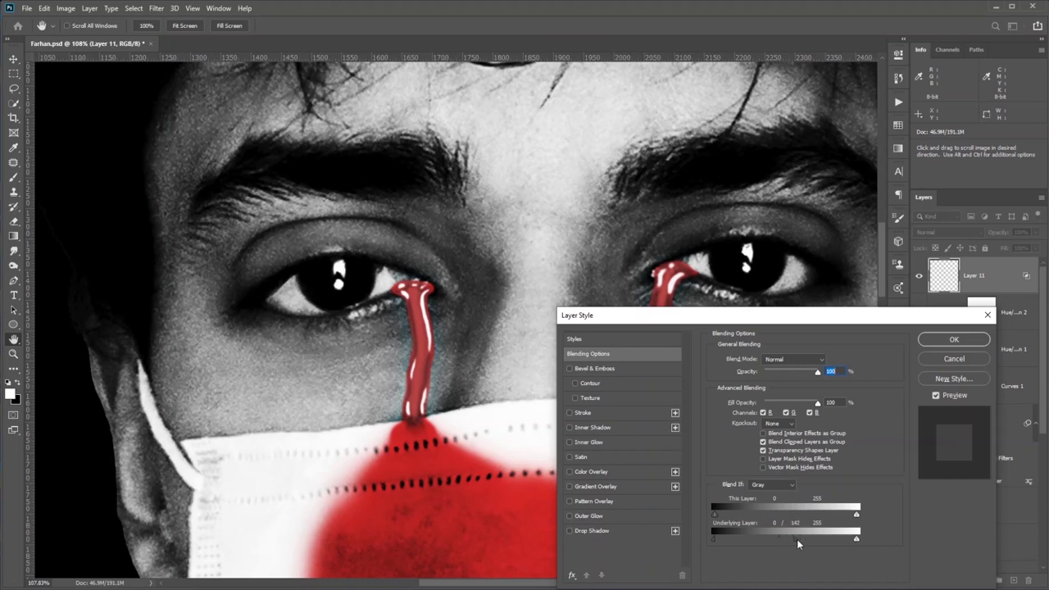
key(b)
click(954, 340)
key(ctrl+0)
On a new layer, paint sampled blood red along the inner lower eyelids and lower the layer's opacity to 66%
scroll(517, 274, up, 8)
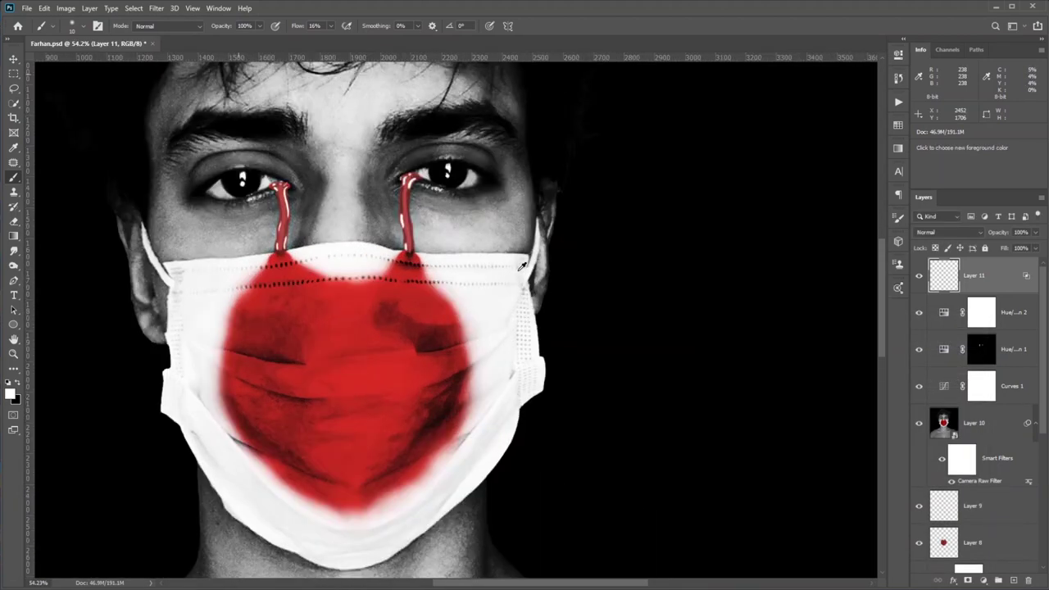
mouse_move(380, 248)
mouse_down()
mouse_move(489, 375)
mouse_move(562, 394)
mouse_up()
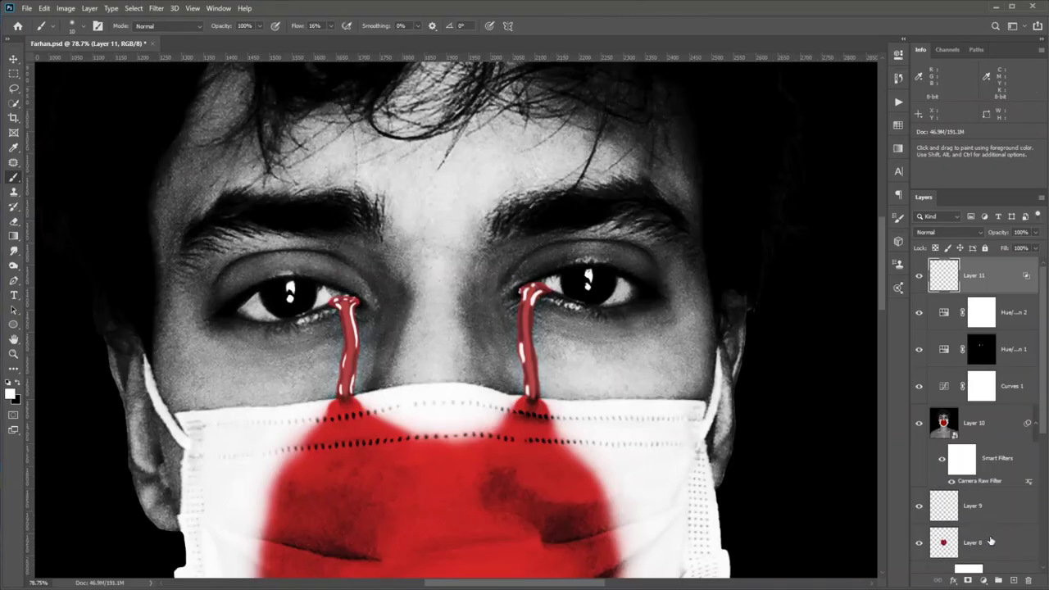
click(1013, 581)
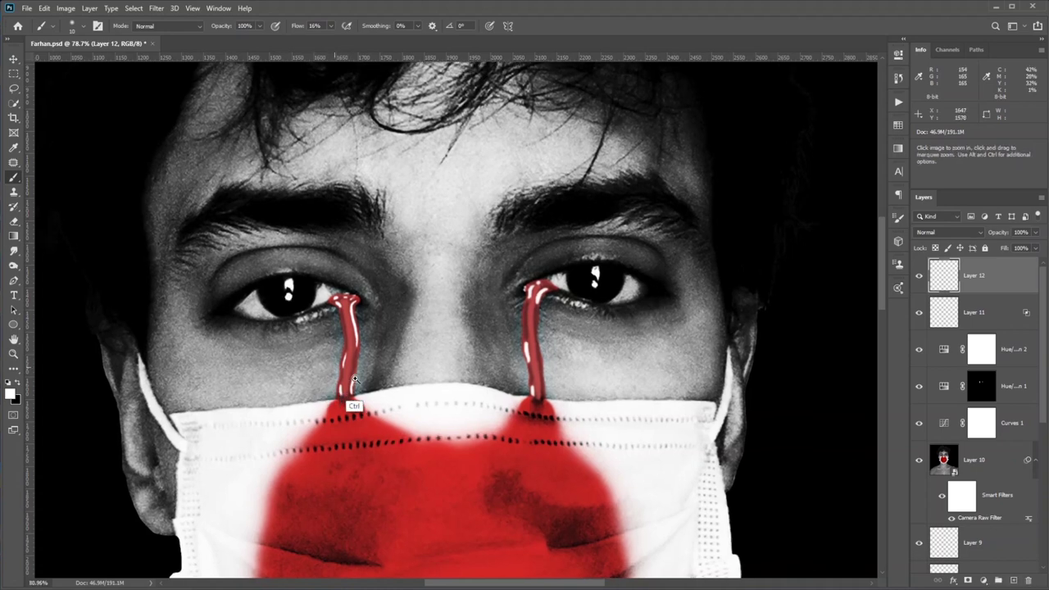
scroll(334, 279, up, 3)
alt+click(337, 256)
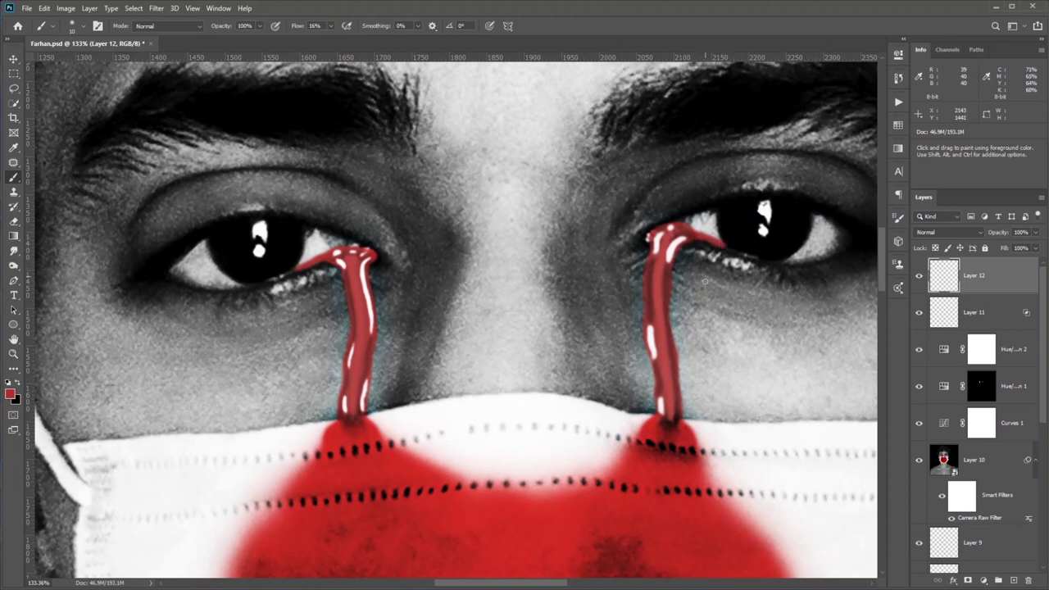
drag(999, 233, 972, 245)
key(Return)
key(ctrl+0)
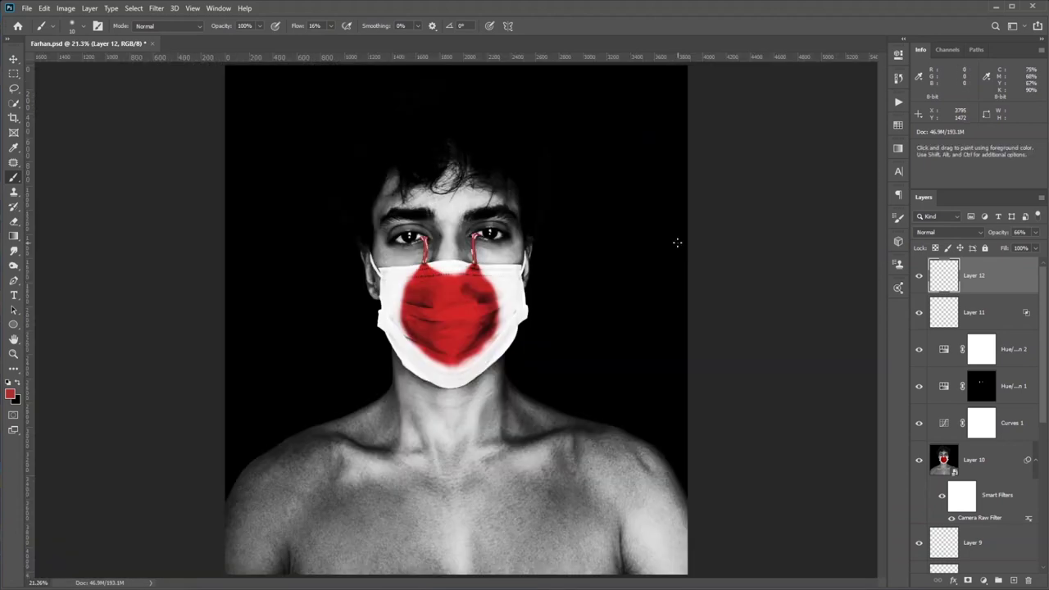
Add a brightening Curves layer with a point at input 98, output 144, invert its mask and rename it D
click(985, 581)
click(978, 438)
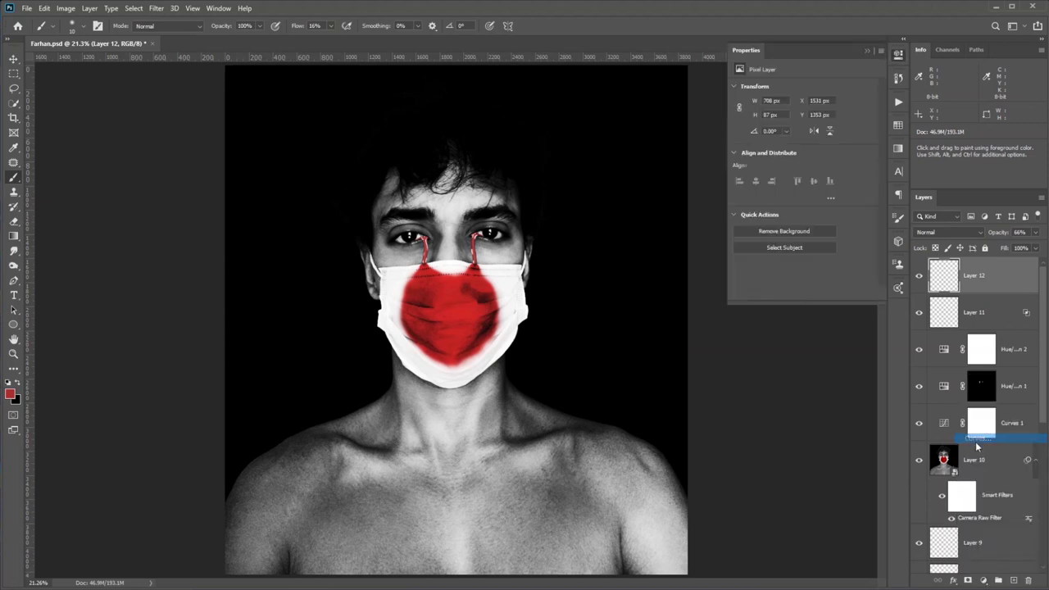
drag(804, 181, 804, 165)
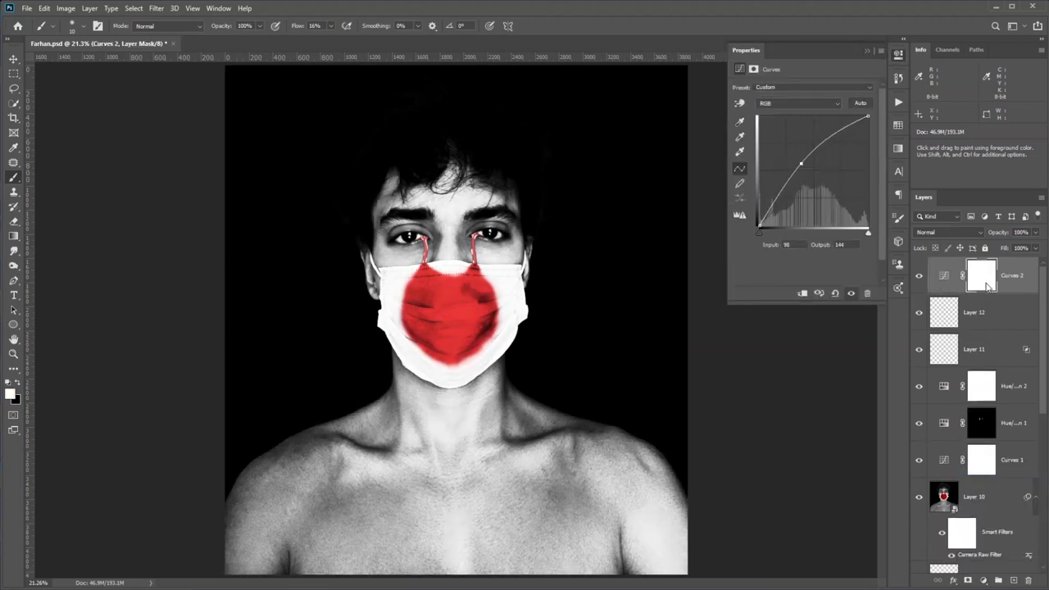
click(988, 276)
key(ctrl+i)
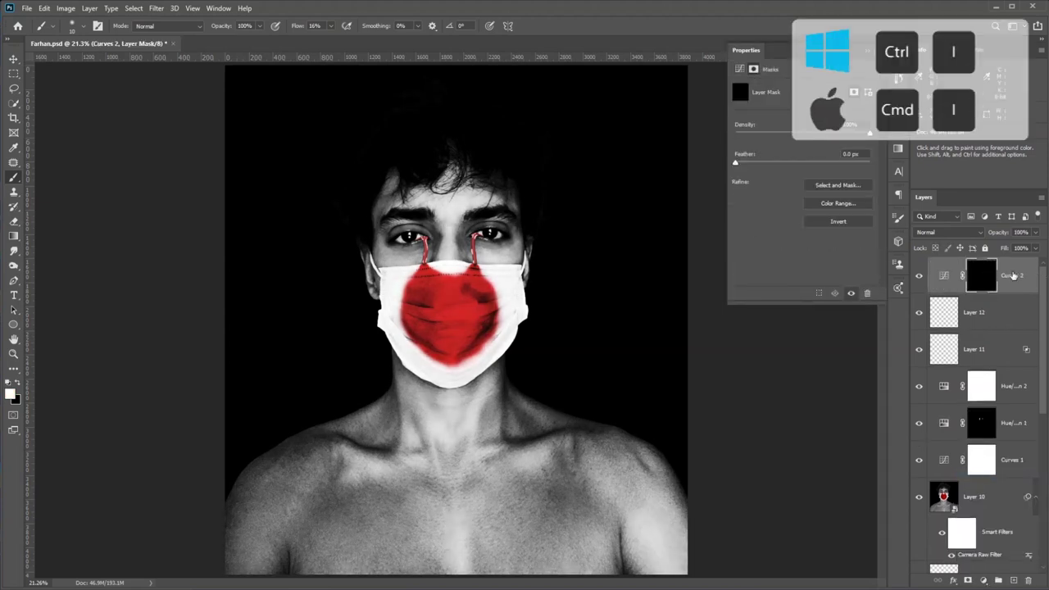
double_click(1013, 275)
text(D)
key(Return)
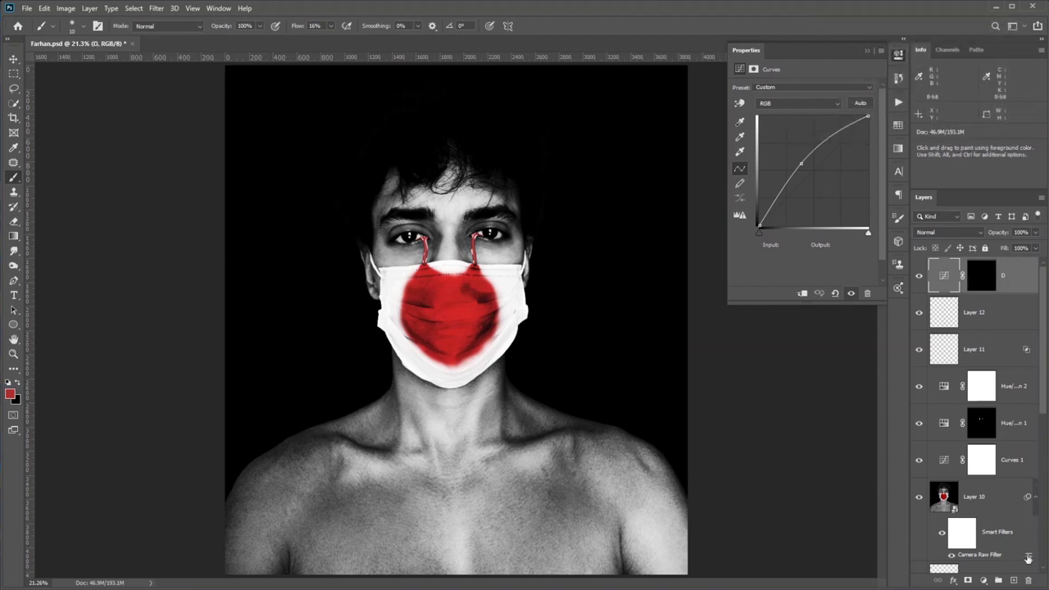
Add another Curves layer that darkens the midtones and invert its mask to black
click(984, 580)
click(980, 440)
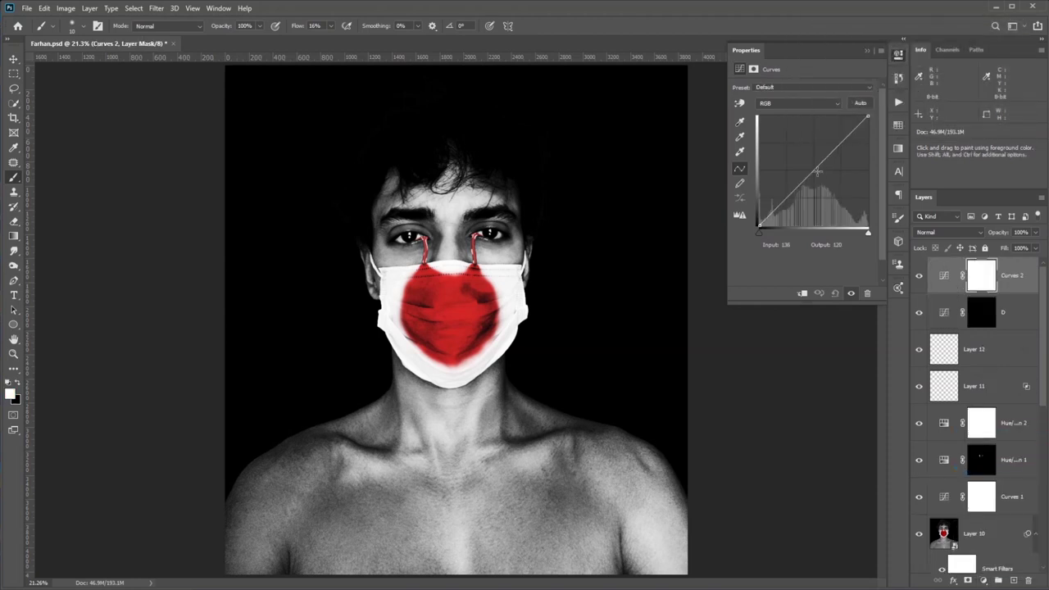
drag(826, 159, 827, 177)
key(ctrl+i)
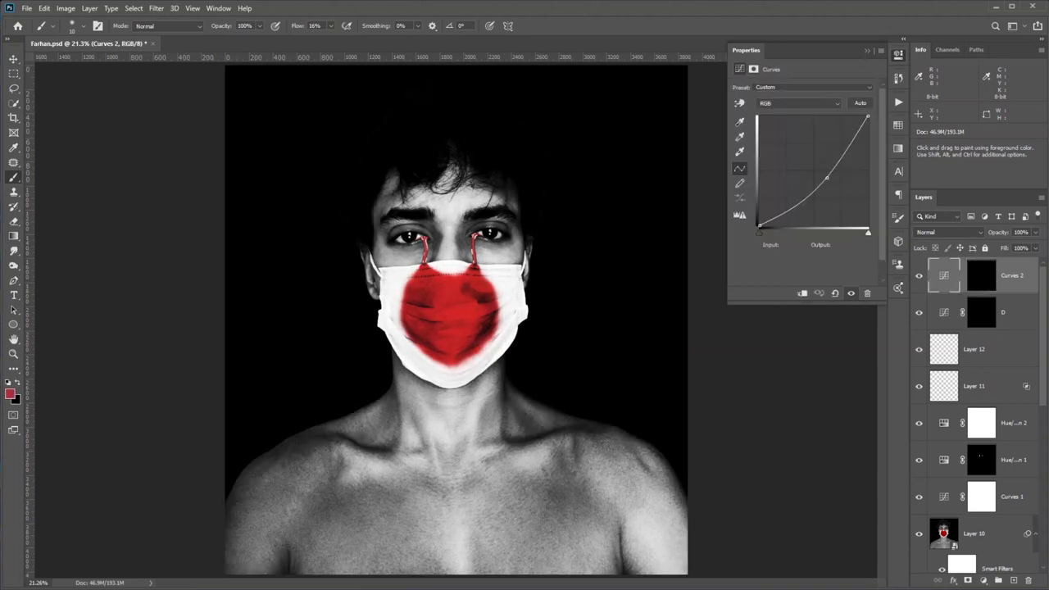
Brighten the highlights of the neck and chest by painting the D layer's mask with a white 200 px brush at 1% flow
key(d)
key(x)
drag(303, 29, 230, 37)
click(984, 311)
drag(338, 227, 356, 236)
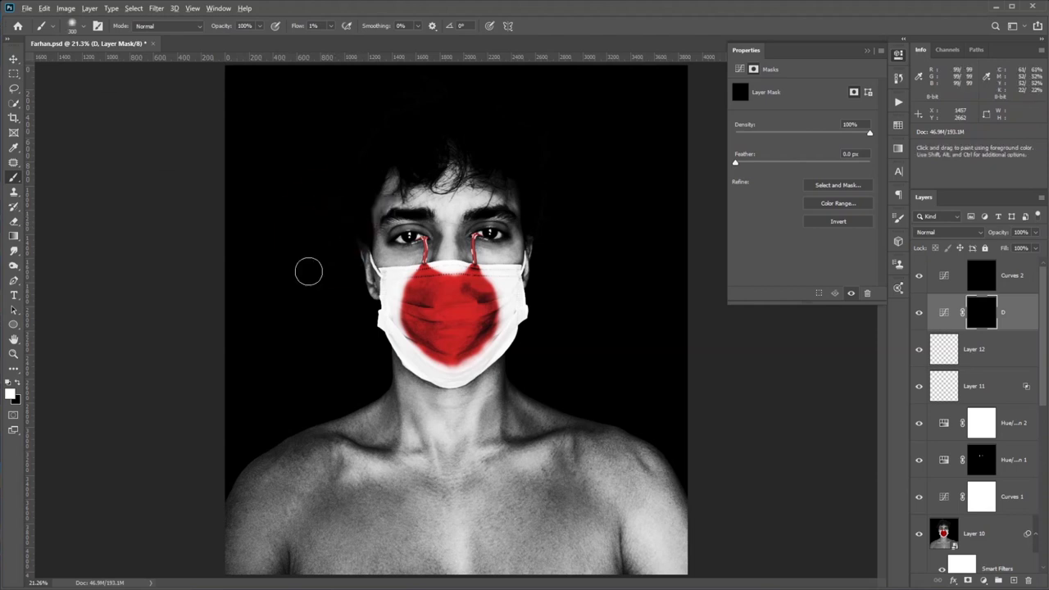
click(82, 28)
text(200)
key(Return)
mouse_move(431, 418)
mouse_down()
mouse_move(479, 397)
mouse_move(541, 458)
mouse_move(370, 471)
mouse_move(407, 453)
mouse_move(376, 415)
mouse_move(523, 465)
mouse_move(662, 551)
mouse_move(296, 531)
mouse_move(248, 580)
mouse_move(259, 533)
mouse_up()
click(920, 313)
click(919, 313)
Deepen the neck, collarbone and face shadows by painting white at 1% flow on the Curves 2 mask, and touch up the D mask's highlights
click(986, 279)
mouse_move(489, 425)
mouse_down()
mouse_move(538, 412)
mouse_move(618, 452)
mouse_move(560, 512)
mouse_move(679, 509)
mouse_move(261, 489)
mouse_move(223, 530)
mouse_move(323, 418)
mouse_move(293, 449)
mouse_move(347, 452)
mouse_move(545, 394)
mouse_move(385, 380)
mouse_move(346, 440)
mouse_move(536, 401)
mouse_move(526, 314)
mouse_up()
key(ctrl)
drag(407, 296, 438, 296)
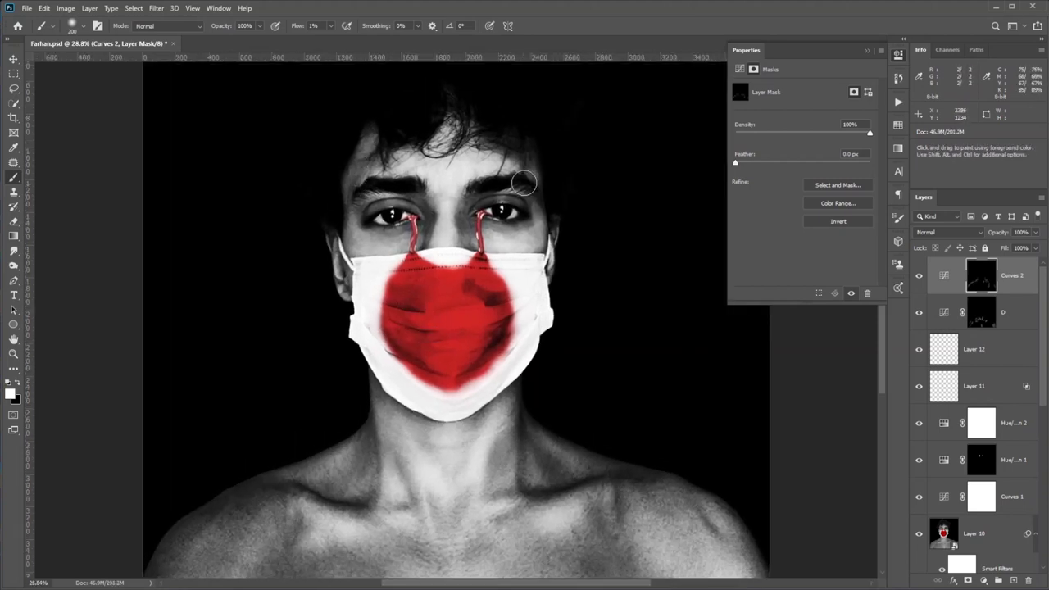
click(980, 312)
click(975, 283)
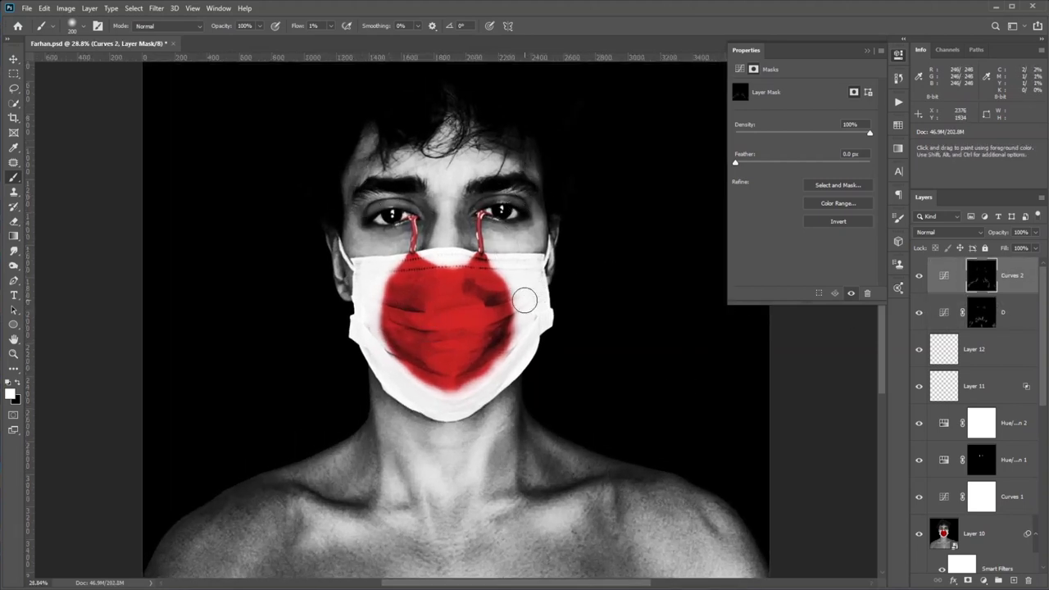
drag(533, 304, 591, 356)
Compare the finished edit with the original photo by repeatedly isolating the Background layer and restoring the other layers' visibility
scroll(591, 356, down, 2)
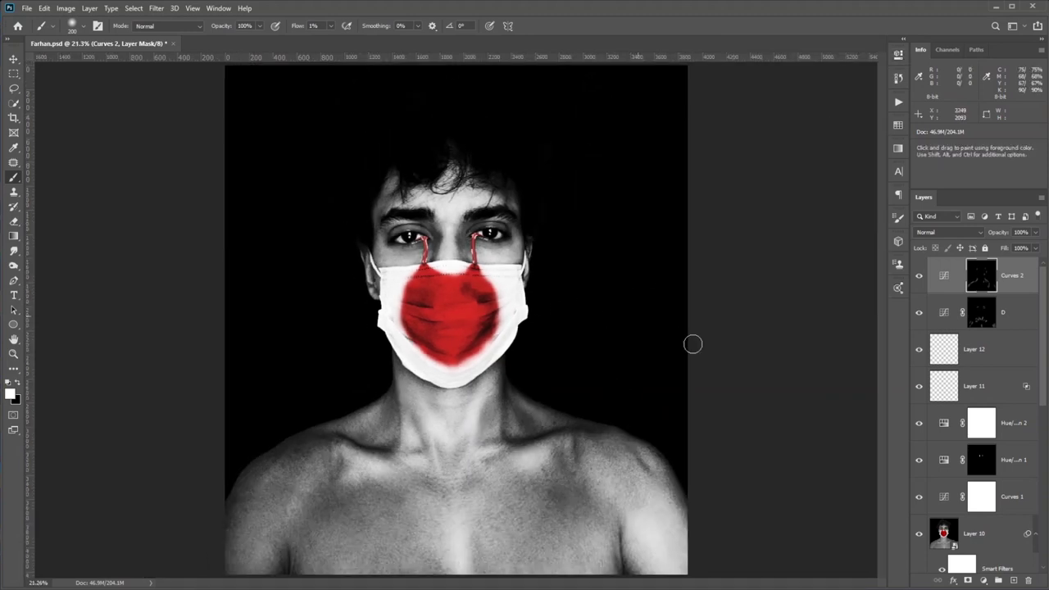
scroll(994, 378, down, 5)
scroll(990, 478, up, 3)
scroll(987, 477, down, 3)
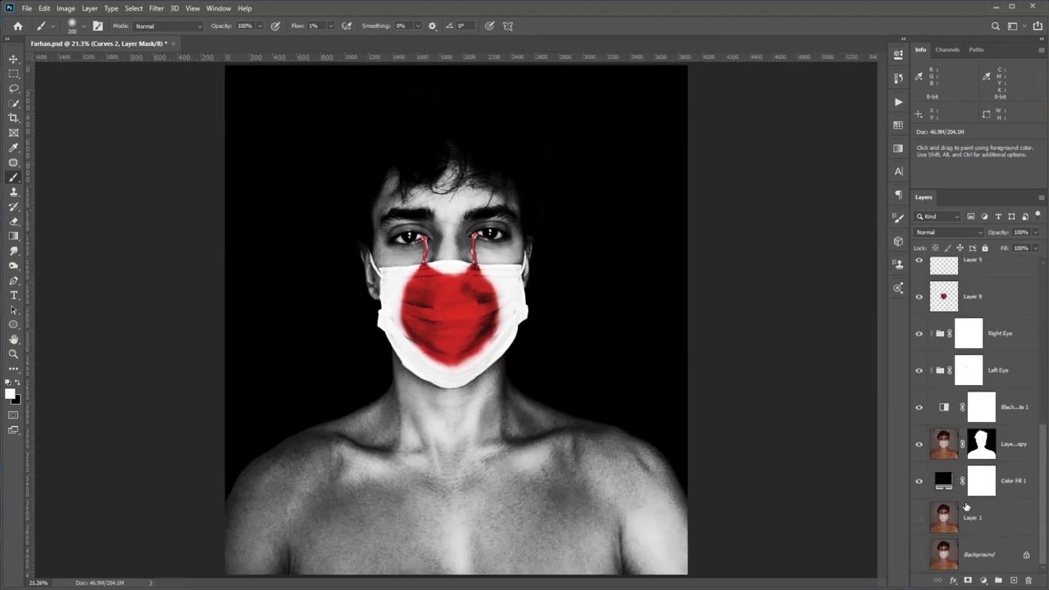
alt+click(918, 555)
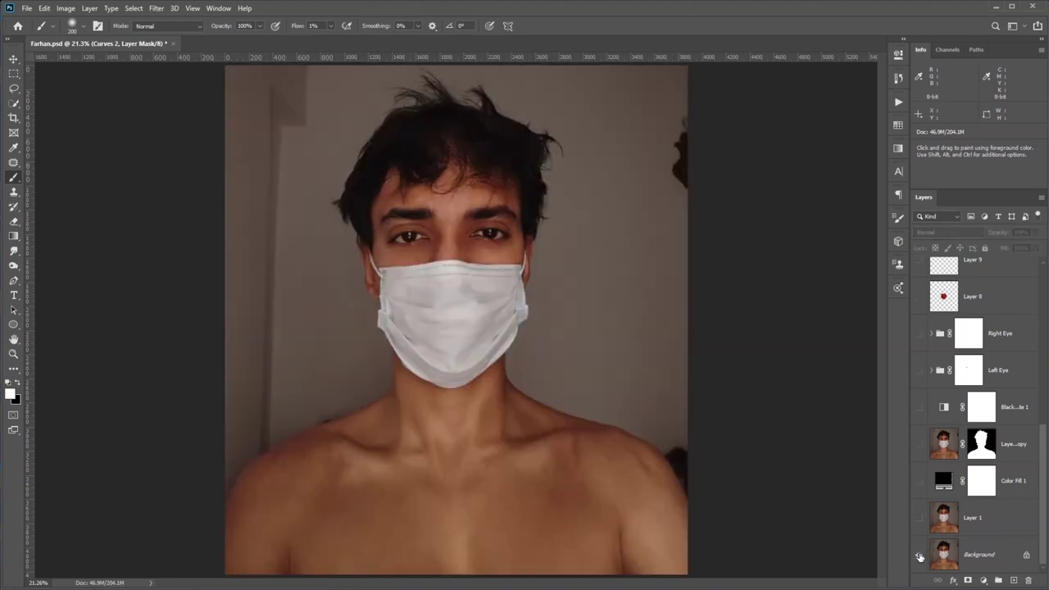
alt+click(919, 555)
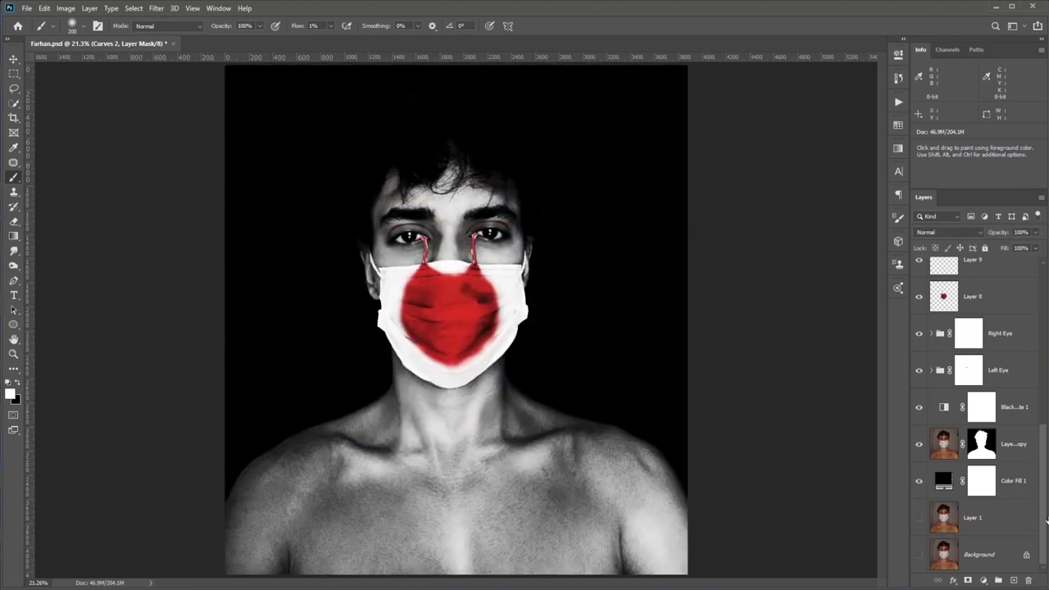
alt+click(919, 555)
alt+click(918, 555)
alt+click(919, 555)
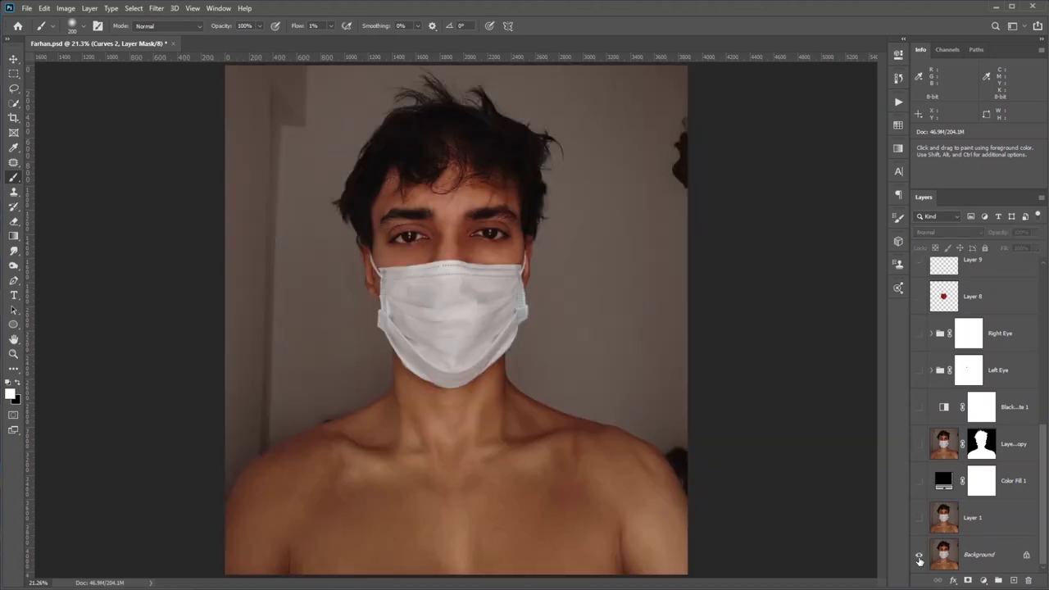
alt+click(919, 557)
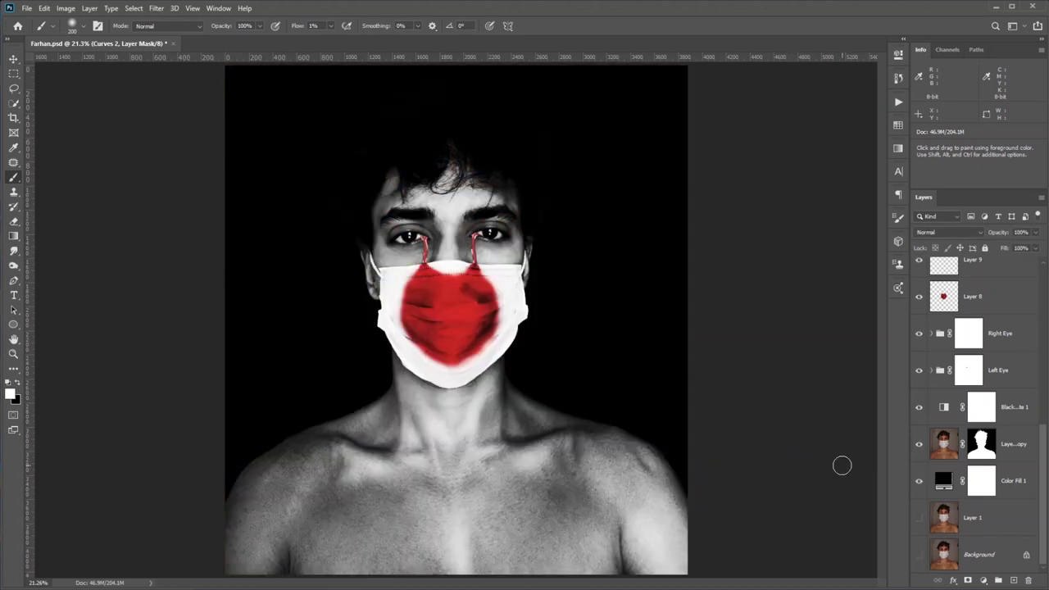